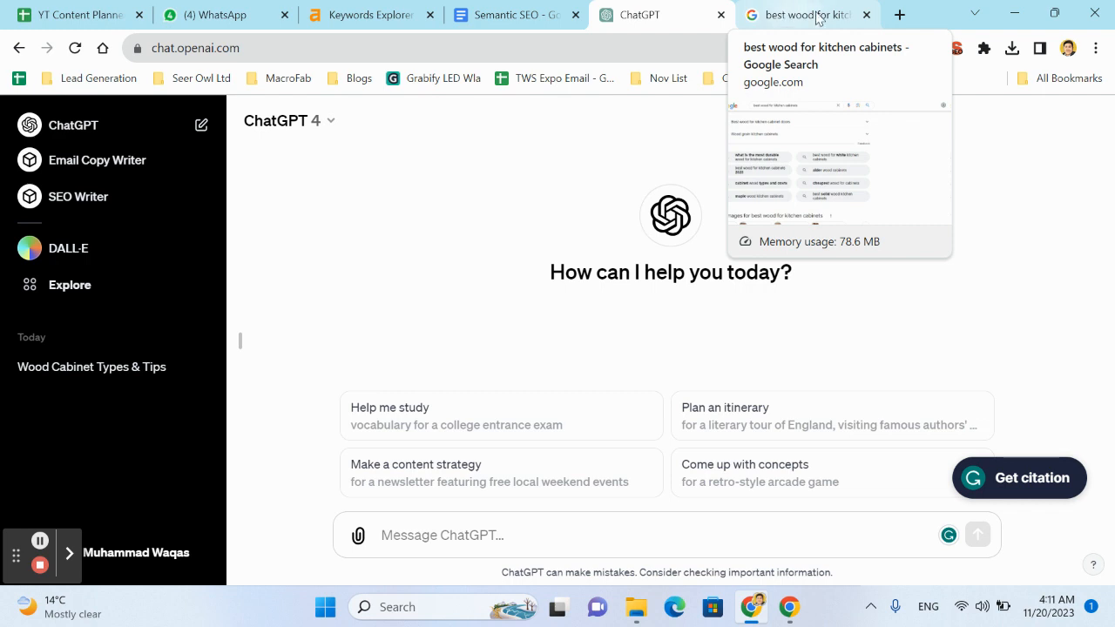
Open the NLP Analyser spreadsheet in a new browser tab.
left_click(900, 14)
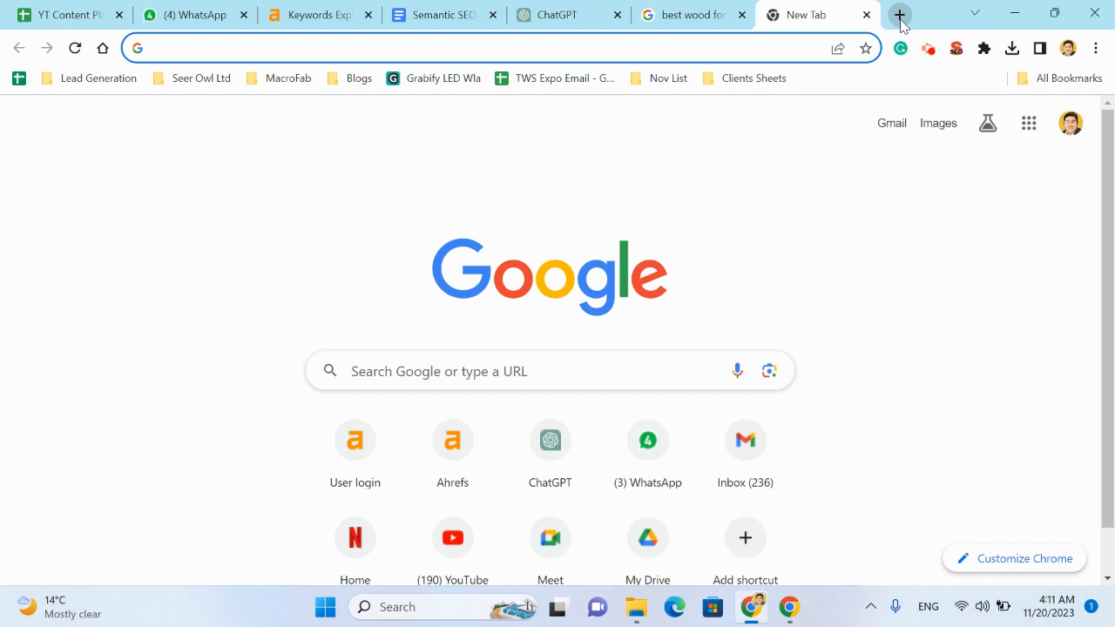
type("NLP")
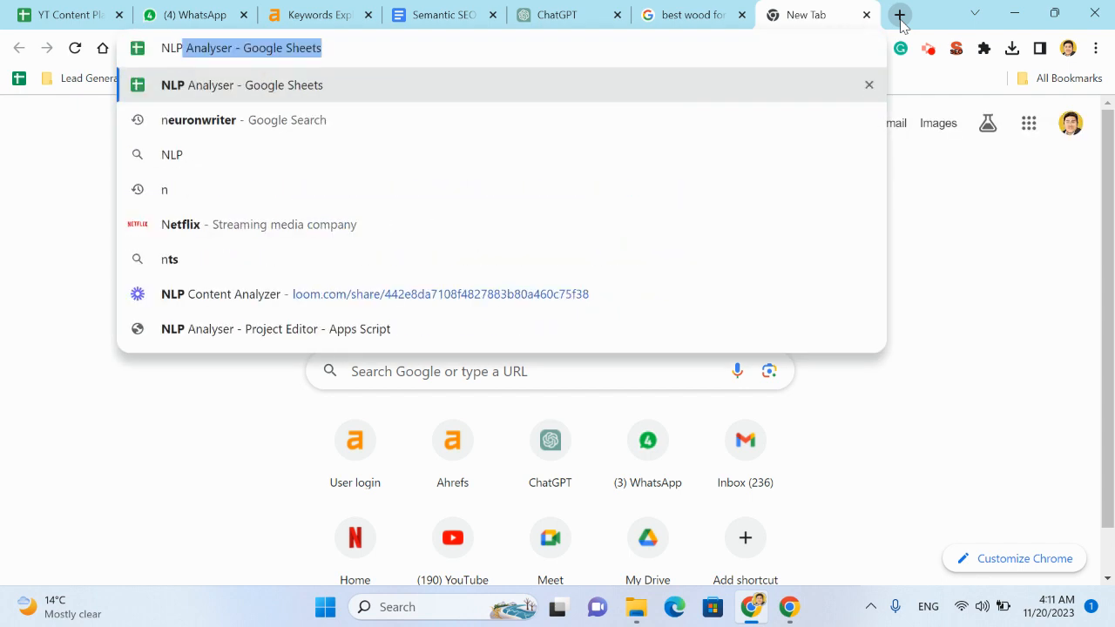
key("Return")
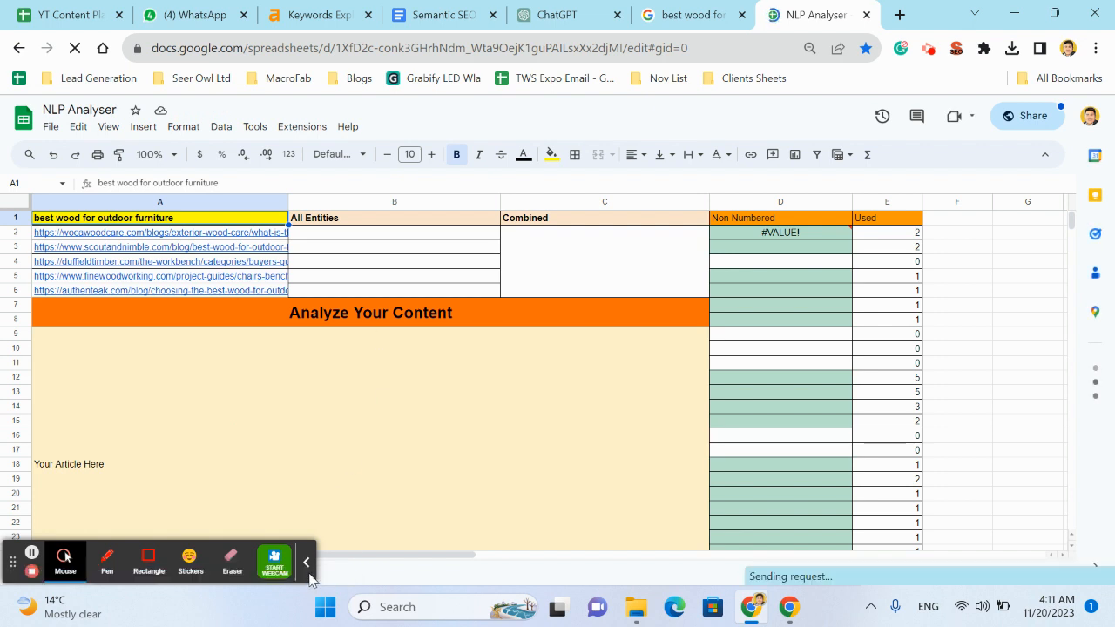
left_click(305, 562)
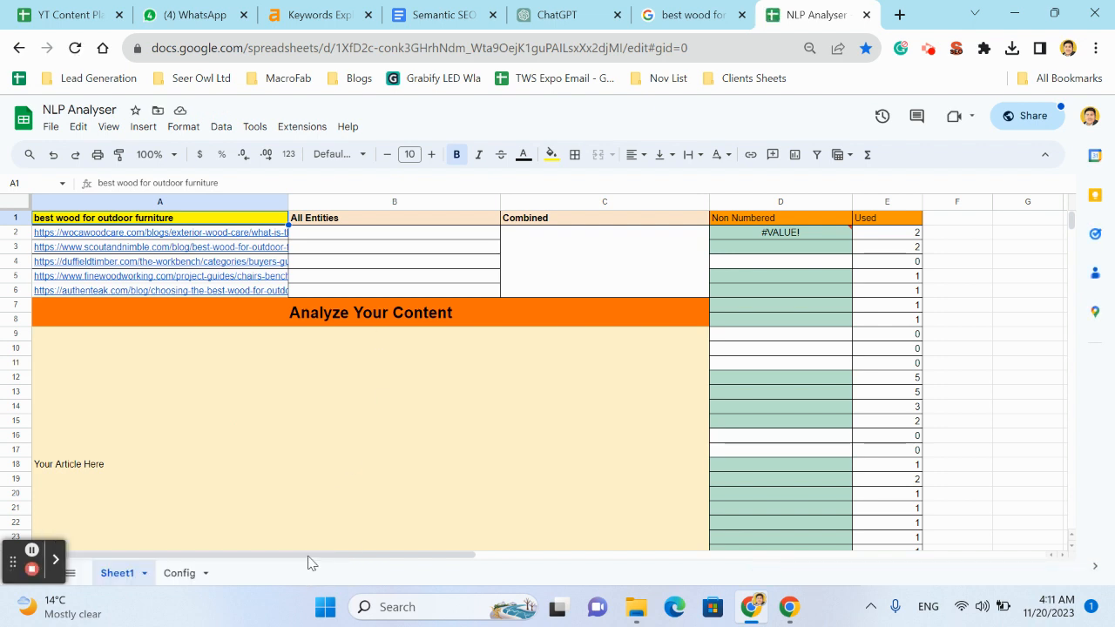
Clear the five old URLs from cells A2:A6 beneath the keyword.
left_click(299, 402)
left_click_drag(299, 401, 331, 281)
left_click(331, 280)
key("Left")
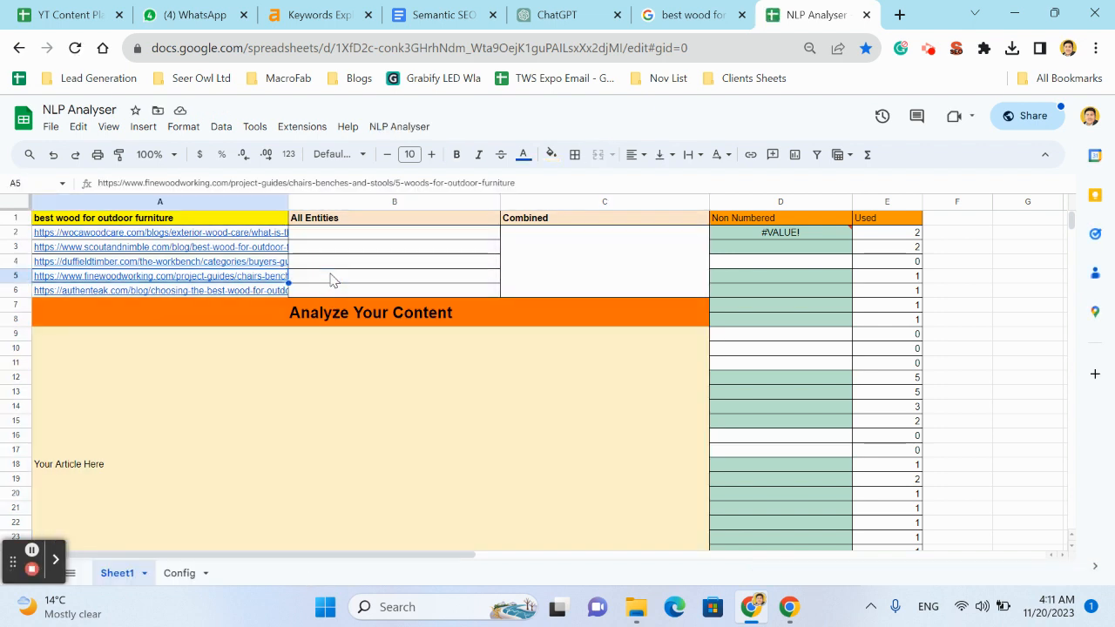
key("Up")
key("Up")
key("Up")
key("Up")
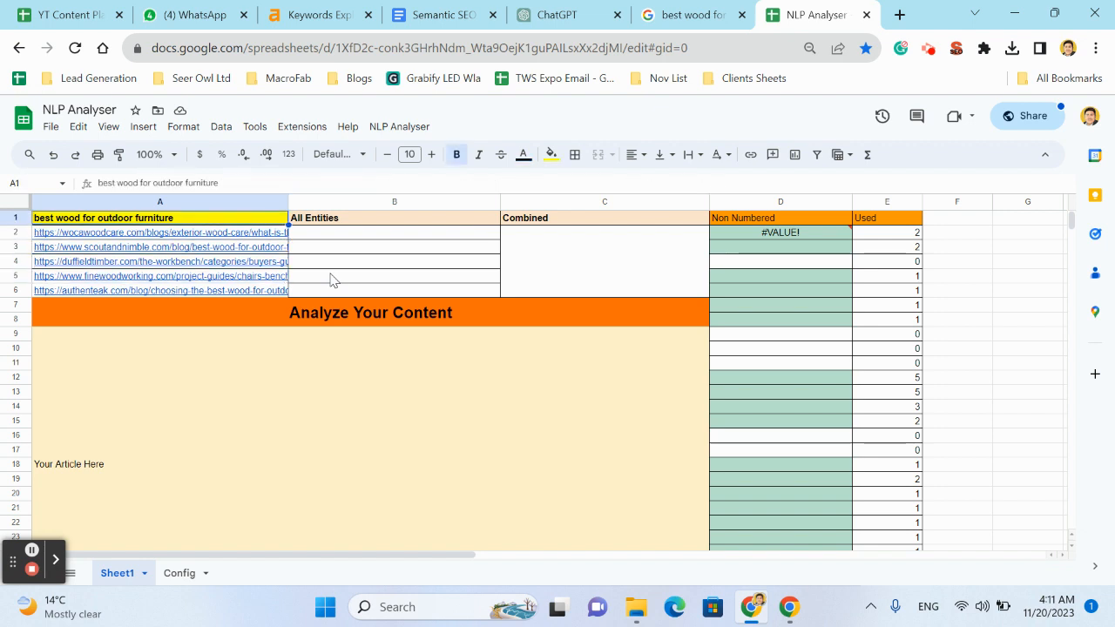
key("Down")
key("shift+Down")
key("shift+Down")
key("shift+Down")
key("shift+Down")
key("Delete")
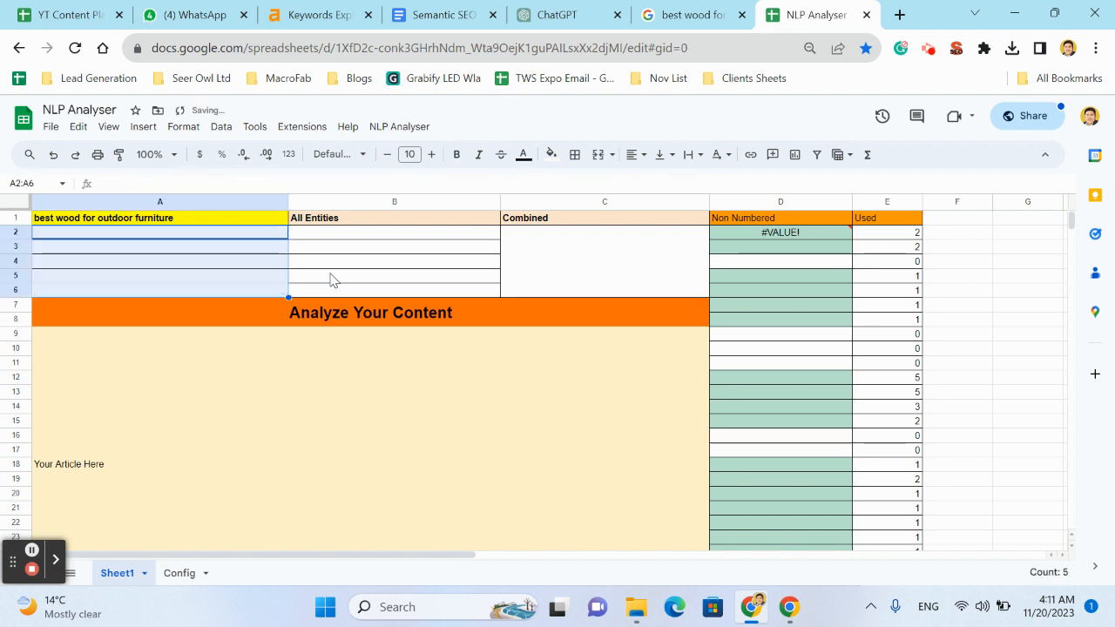
left_click(430, 413)
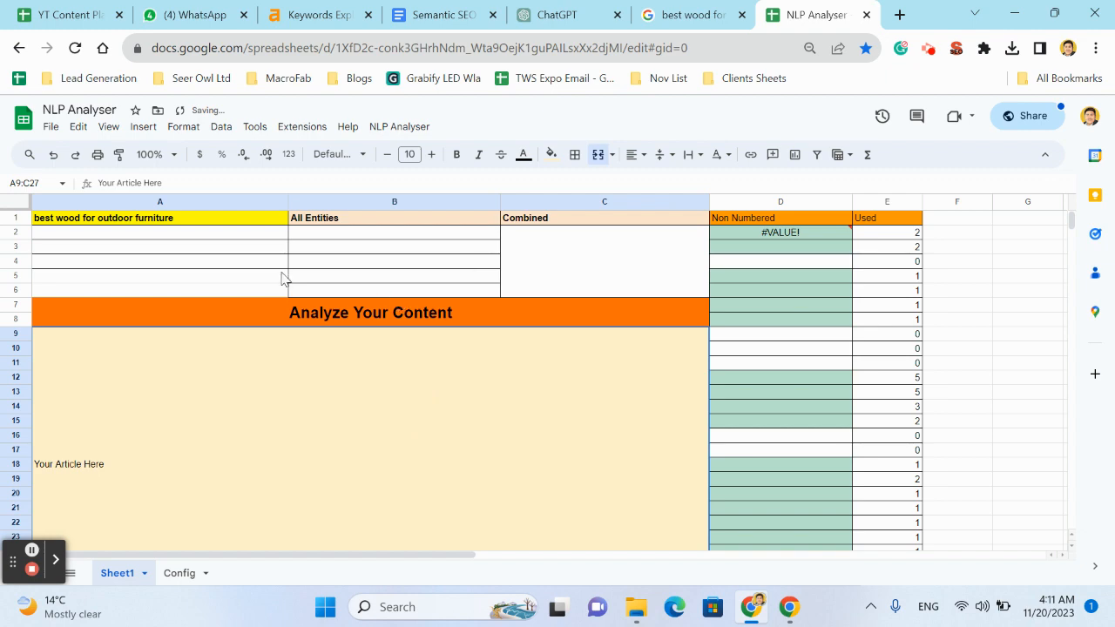
Copy the query "best wood for kitchen cabinets" from the open Google search results page.
left_click(694, 9)
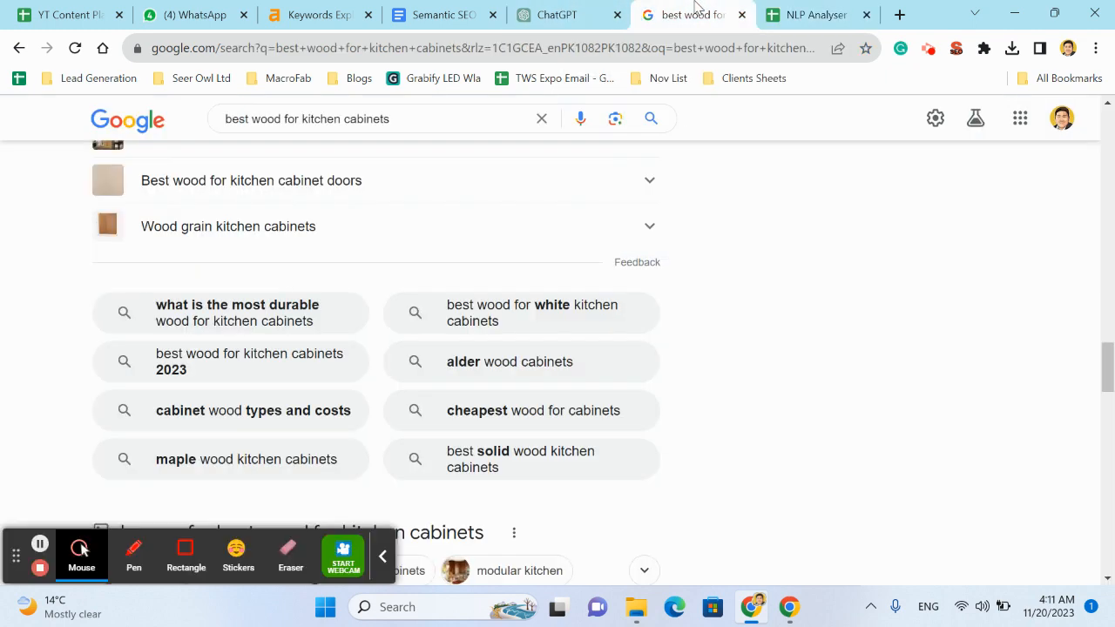
scroll(349, 306, "up", 5)
scroll(349, 307, "up", 5)
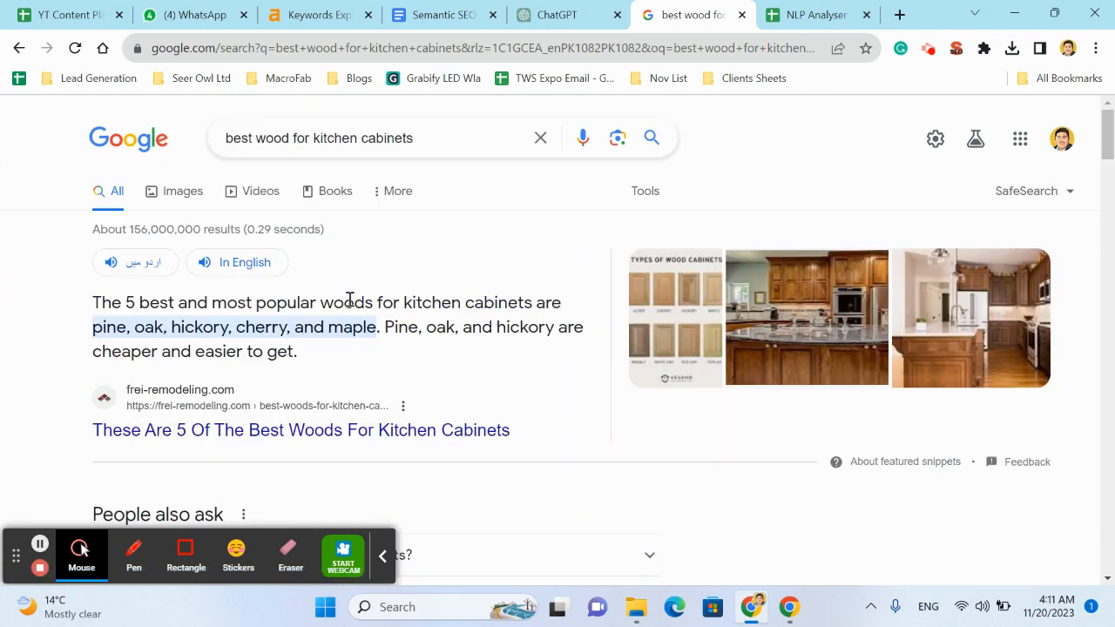
triple_click(417, 132)
key("ctrl+c")
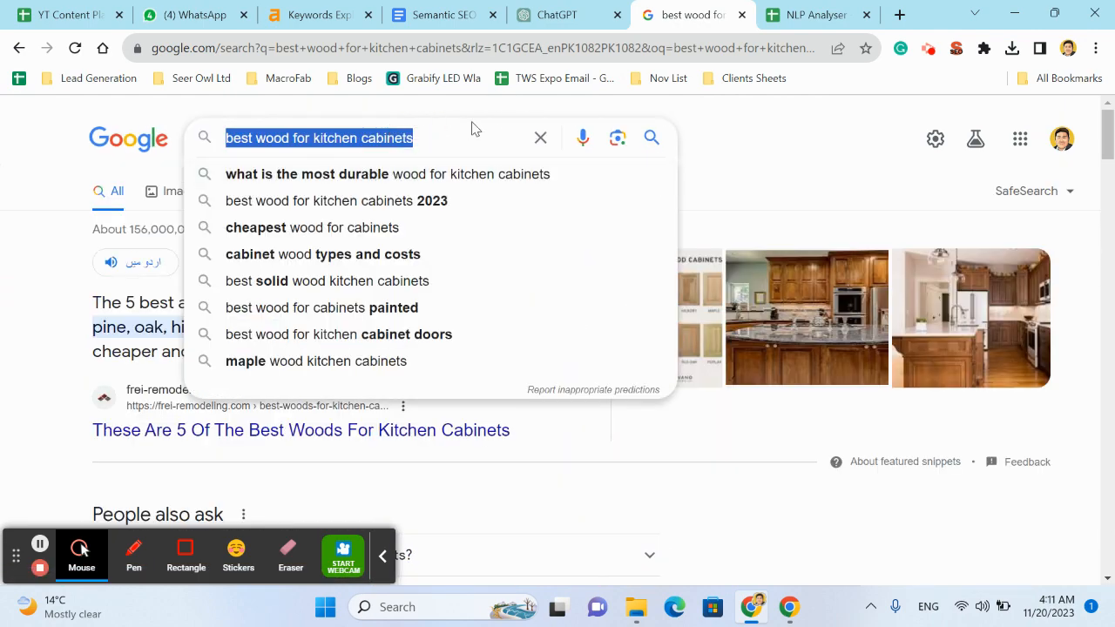
Replace the keyword in cell A1 of the NLP Analyser sheet with "best wood for kitchen cabinets".
left_click(798, 13)
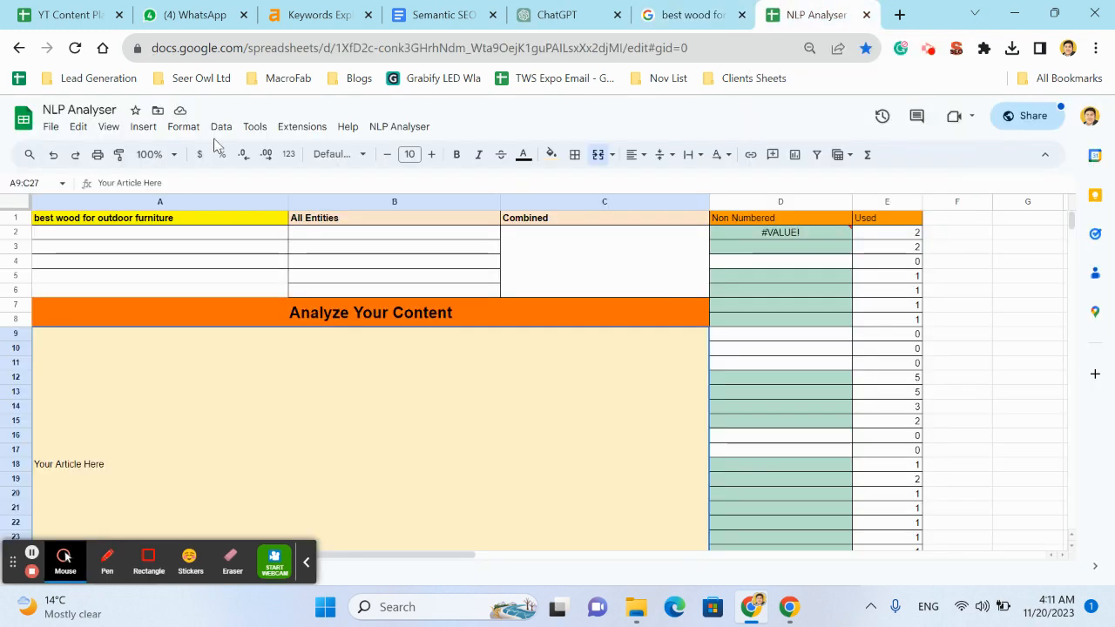
left_click(154, 234)
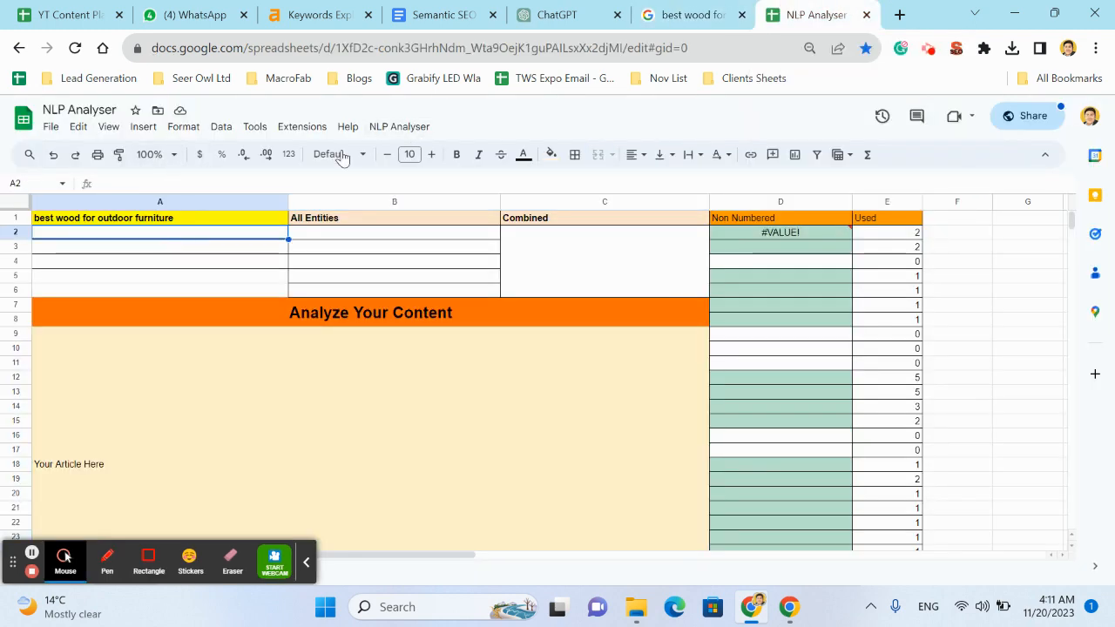
left_click(228, 219)
double_click(229, 216)
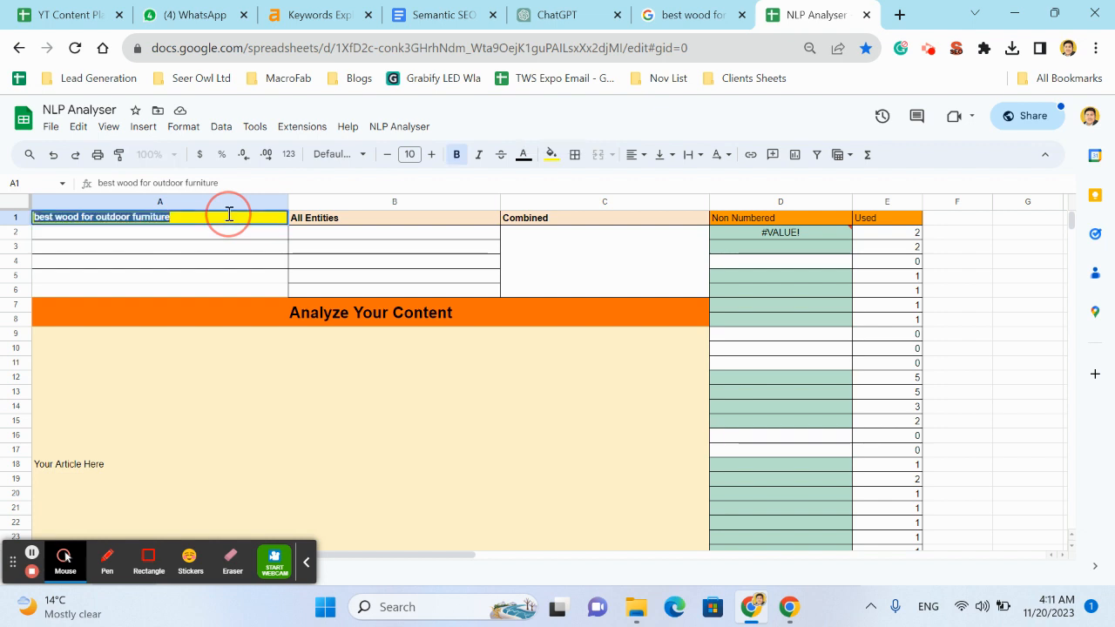
key("ctrl+v")
key("Return")
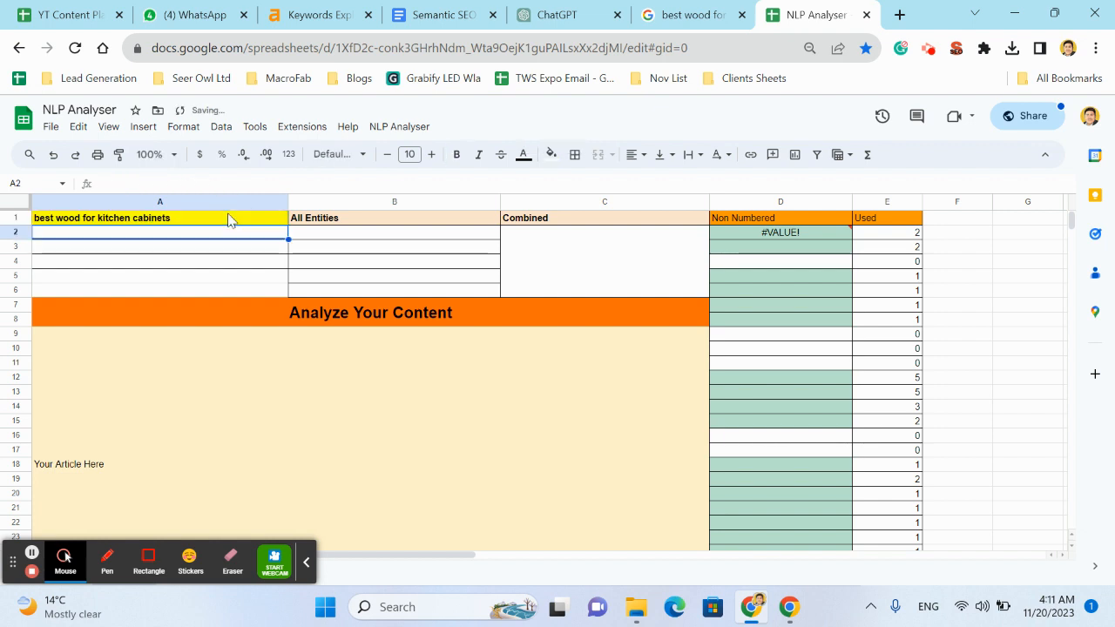
Run the NLP Analyser's Fetch Top 5 Sites script for the kitchen cabinets keyword.
left_click(395, 128)
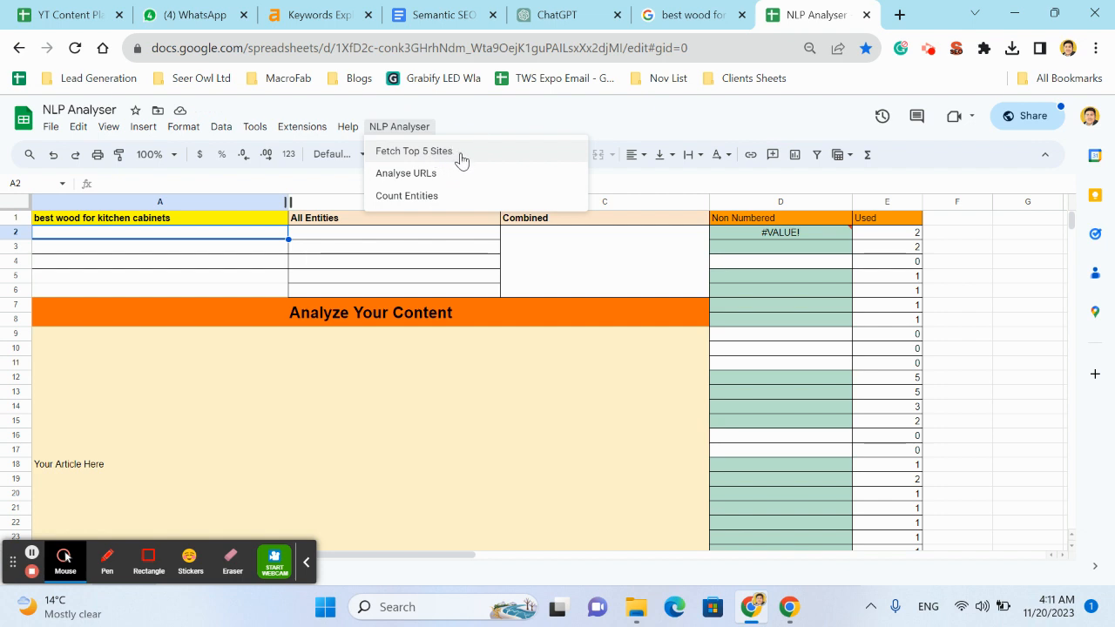
left_click(461, 161)
left_click(306, 563)
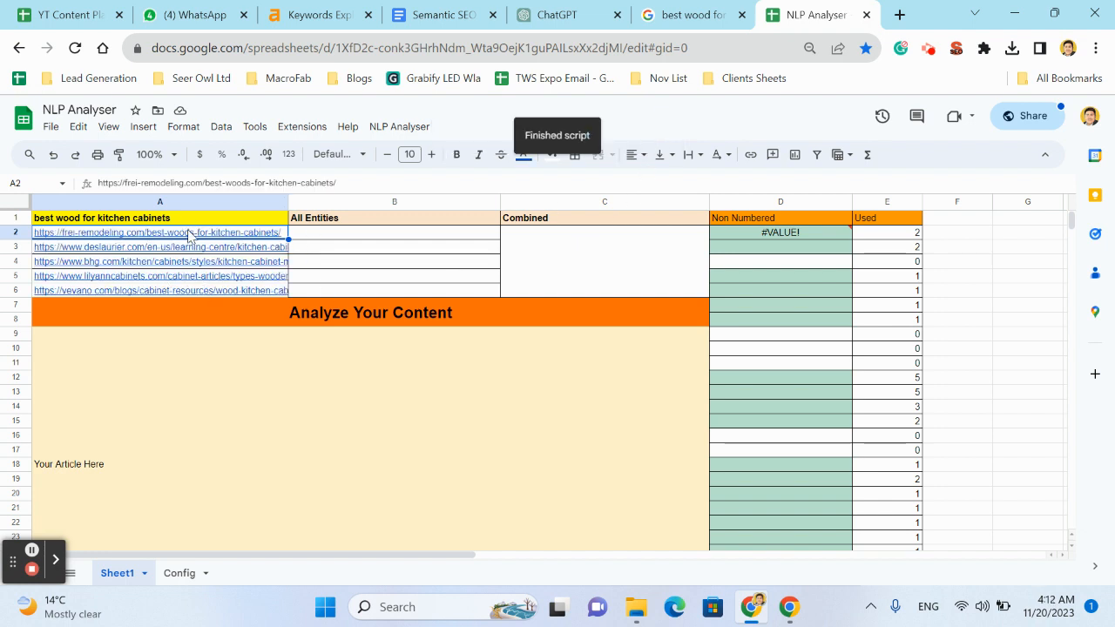
left_click(296, 379)
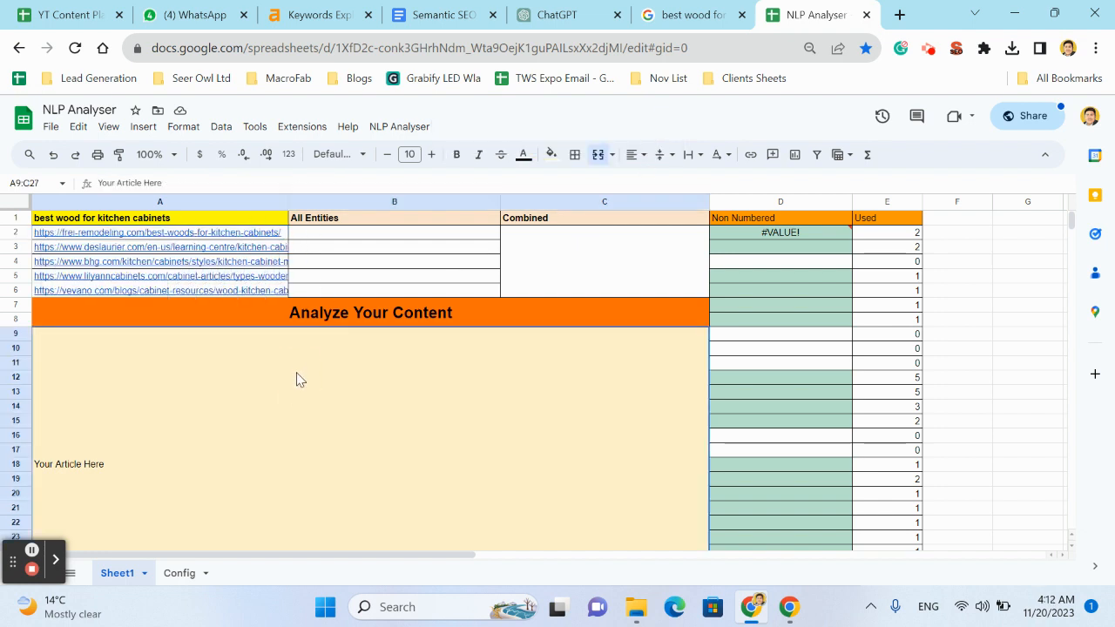
Check the top-ranking Google results for the keyword against the fetched URLs, and return to the NLP Analyser sheet.
left_click(683, 7)
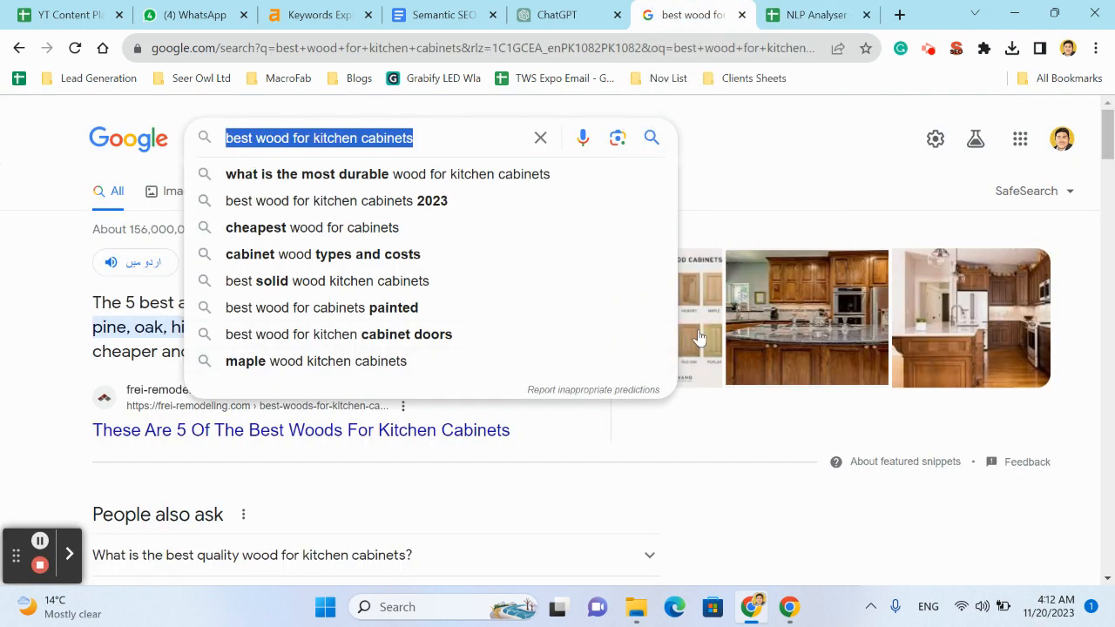
scroll(154, 374, "down", 1)
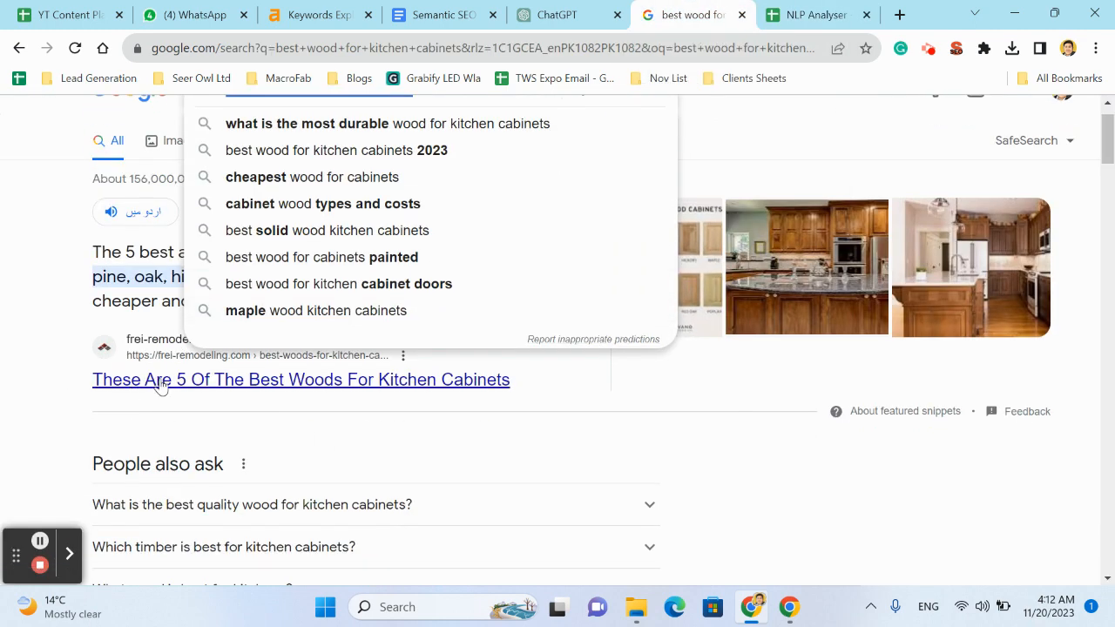
scroll(159, 386, "down", 3)
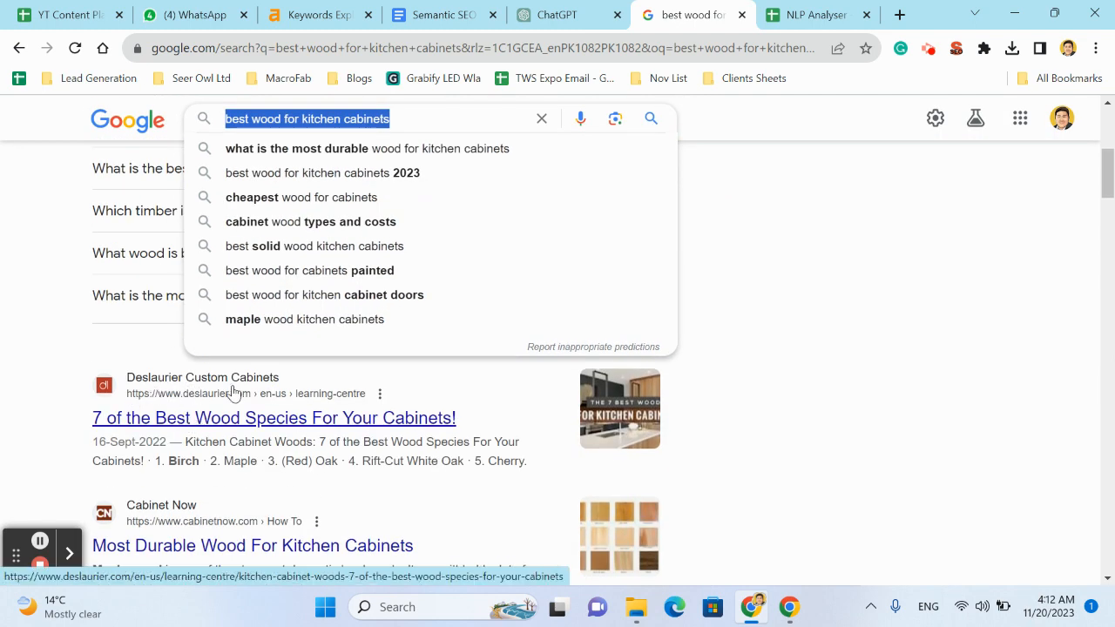
scroll(233, 394, "down", 1)
scroll(235, 393, "down", 2)
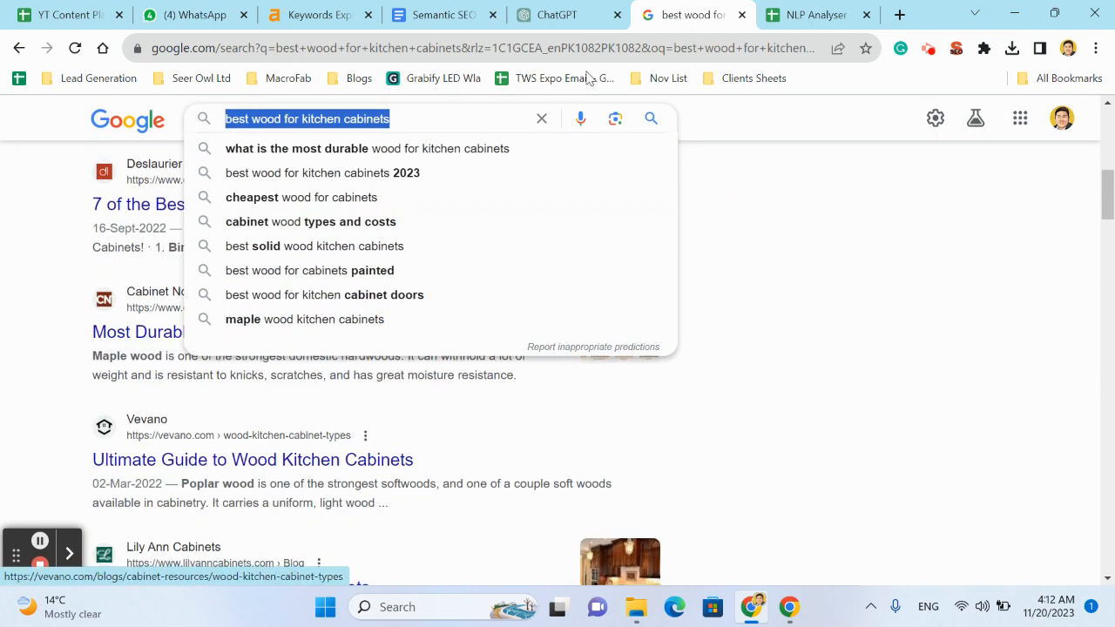
left_click(812, 11)
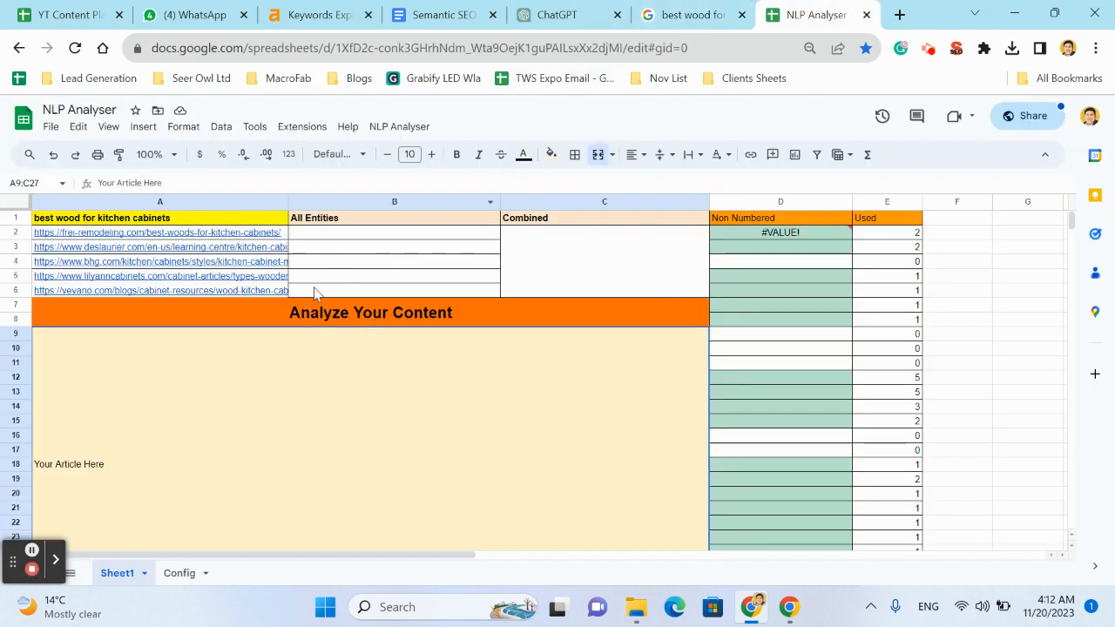
Run the Analyse URLs script to extract the entities from the five fetched pages.
left_click_drag(314, 292, 243, 232)
left_click(388, 263)
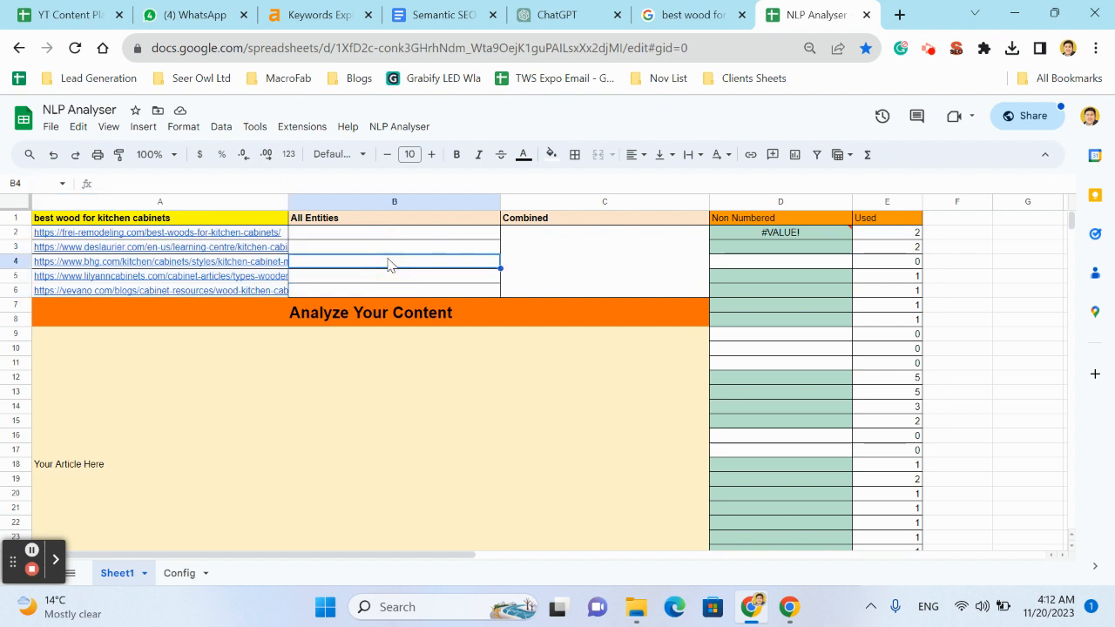
left_click(399, 126)
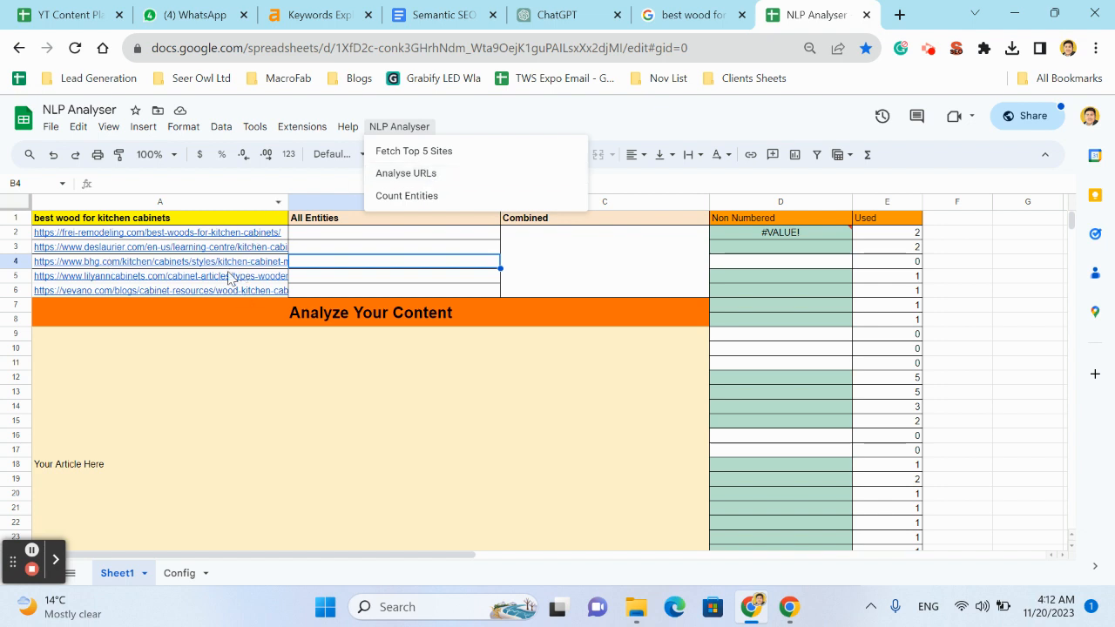
left_click(461, 175)
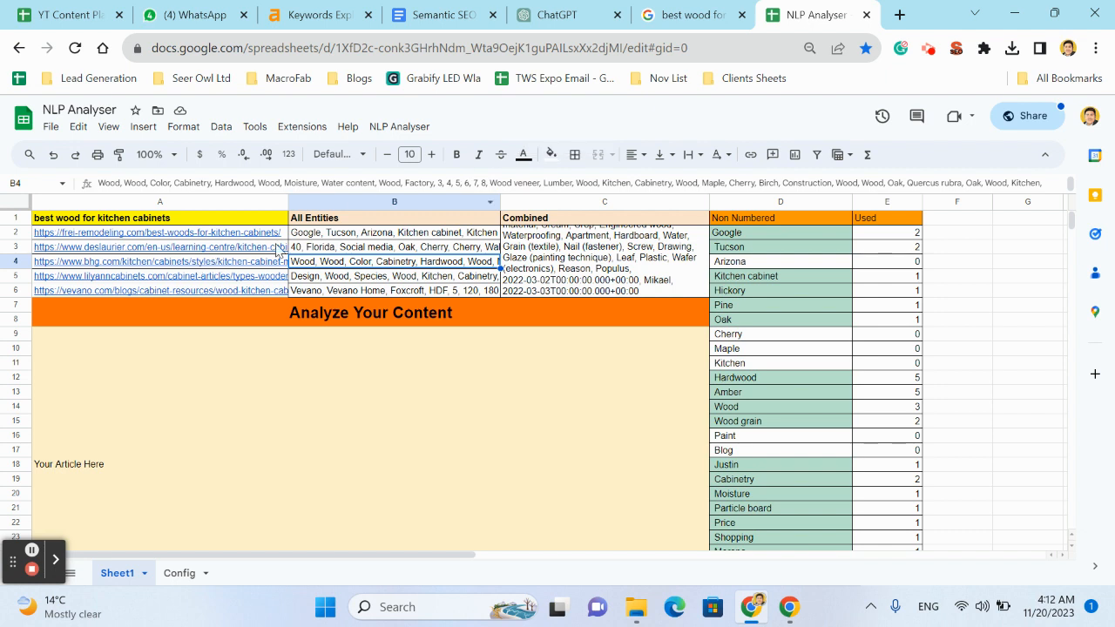
Examine the extracted entities per URL in column B, the Combined cell and the Non Numbered list in column D.
triple_click(335, 231)
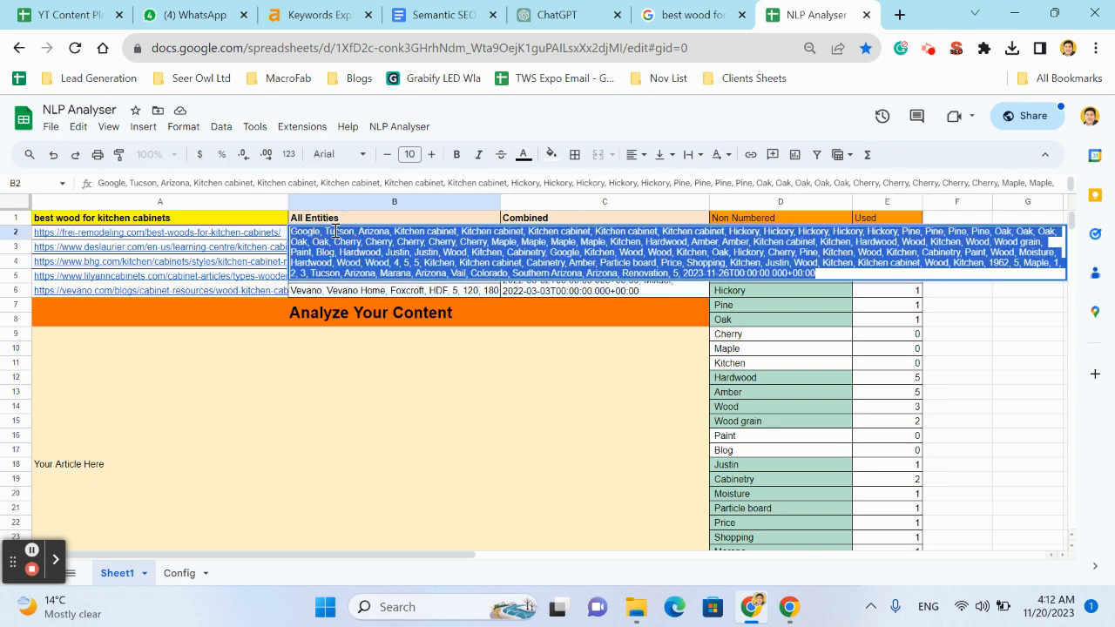
left_click(464, 406)
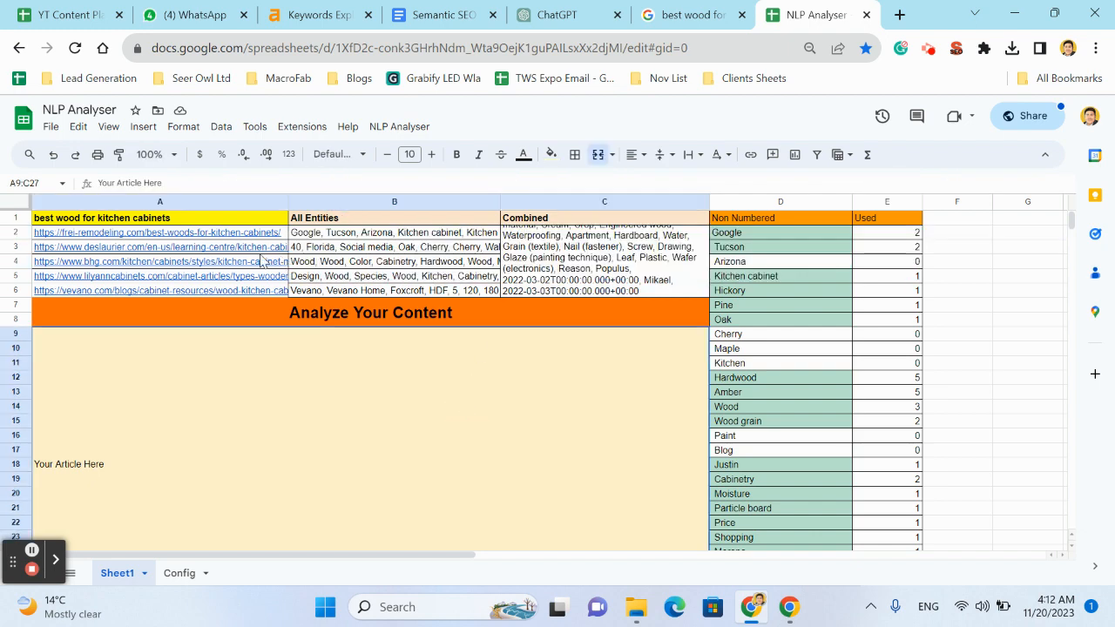
double_click(339, 246)
left_click(466, 416)
left_click(569, 255)
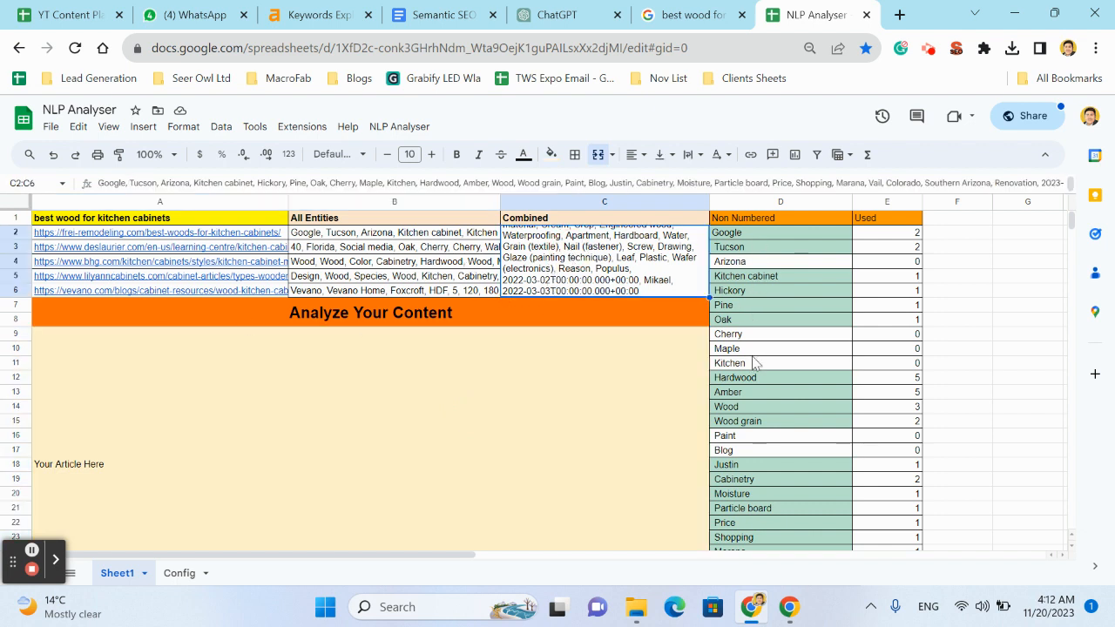
left_click(754, 409)
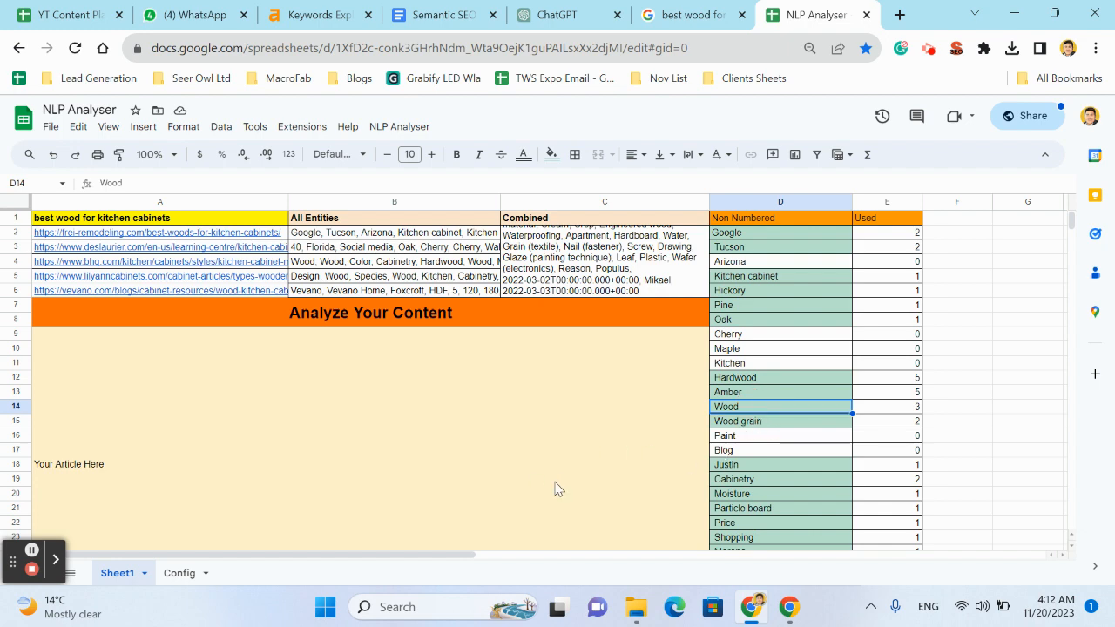
scroll(558, 488, "down", 5)
scroll(482, 446, "up", 5)
Delete the "Your Article Here" placeholder from the merged content area A9:C27.
left_click(365, 449)
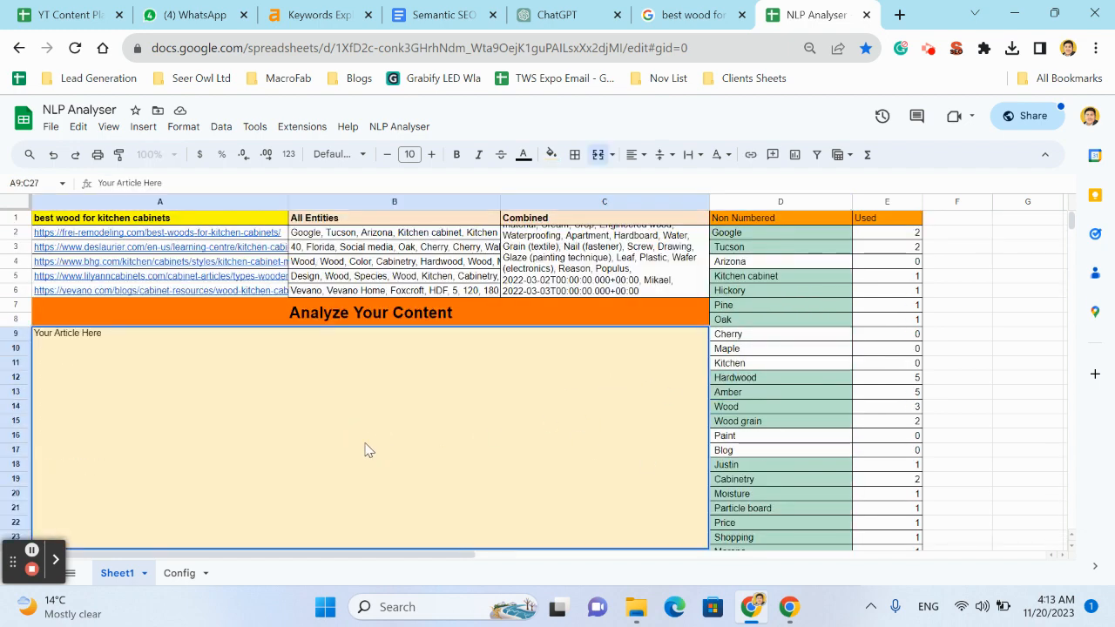
key("ctrl+a")
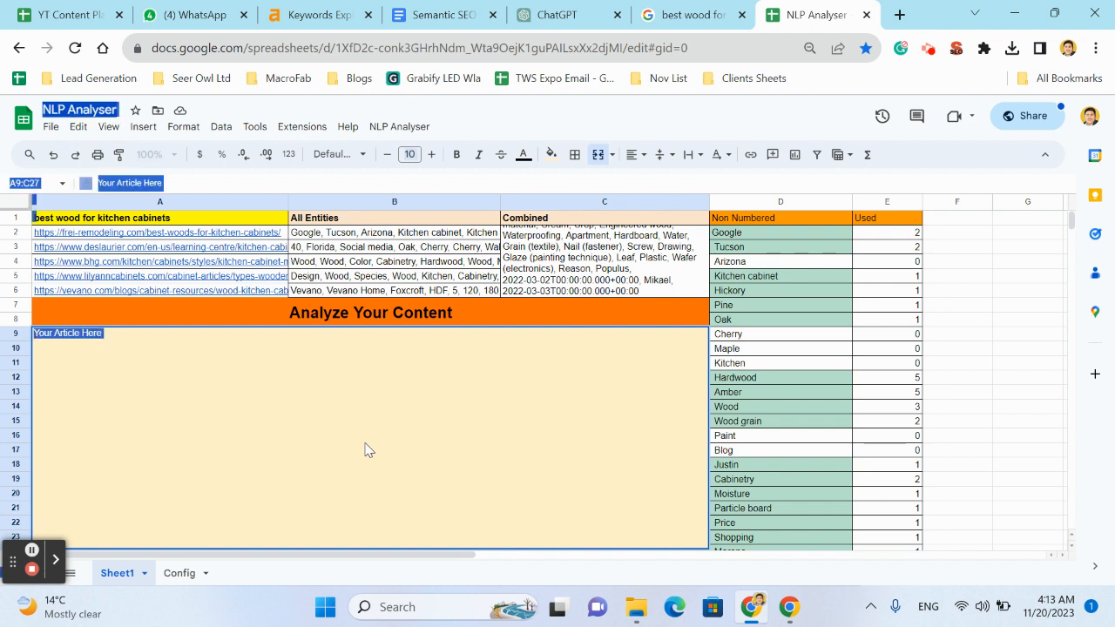
left_click(404, 410)
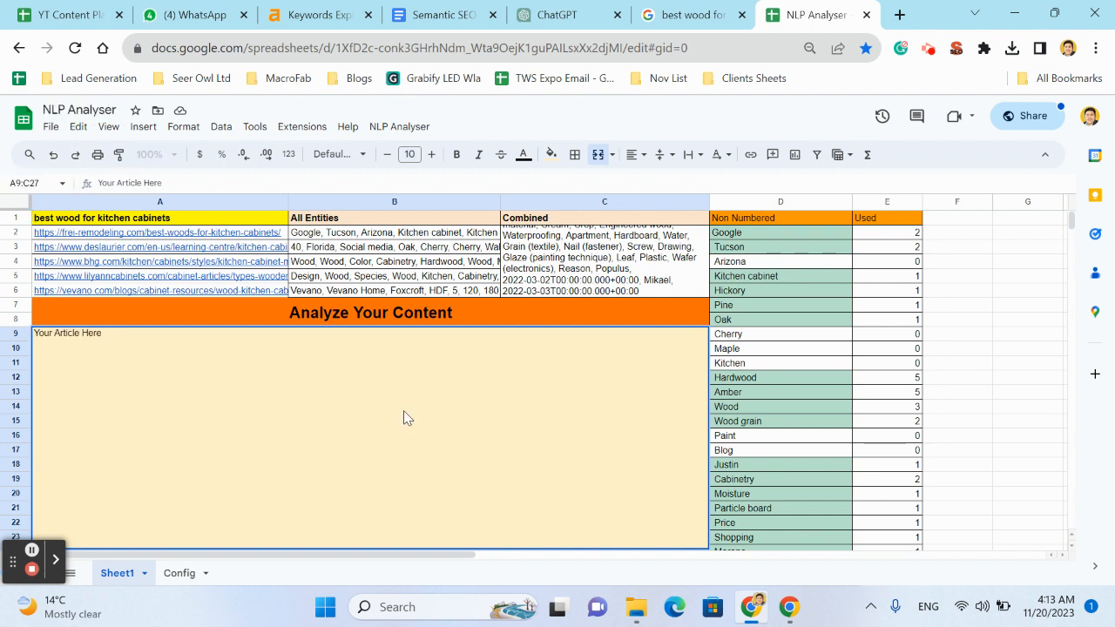
triple_click(201, 184)
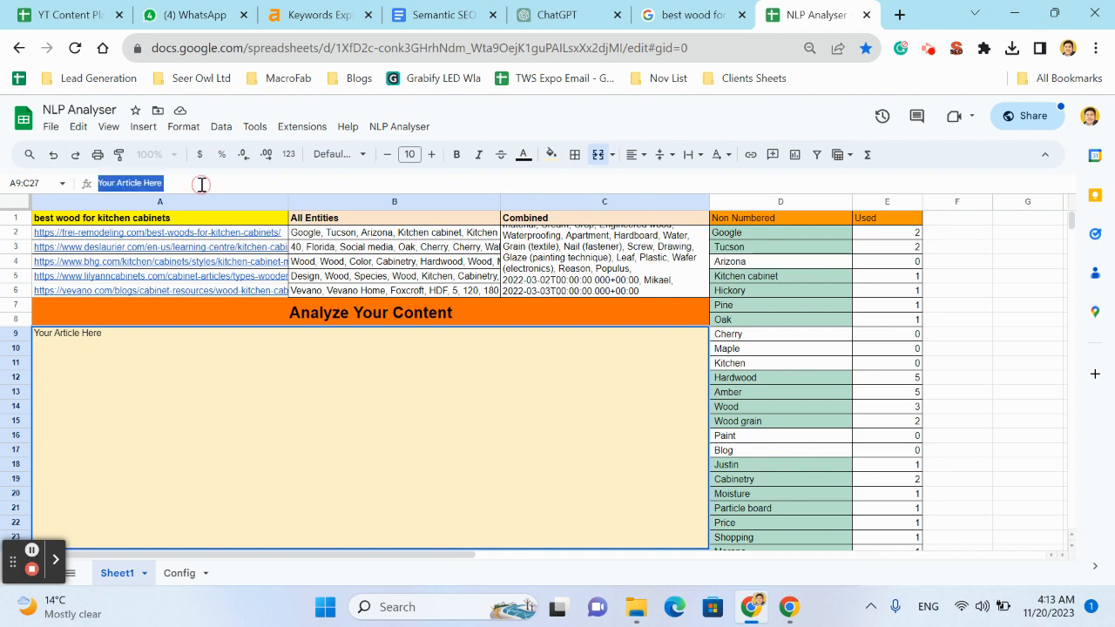
key("BackSpace")
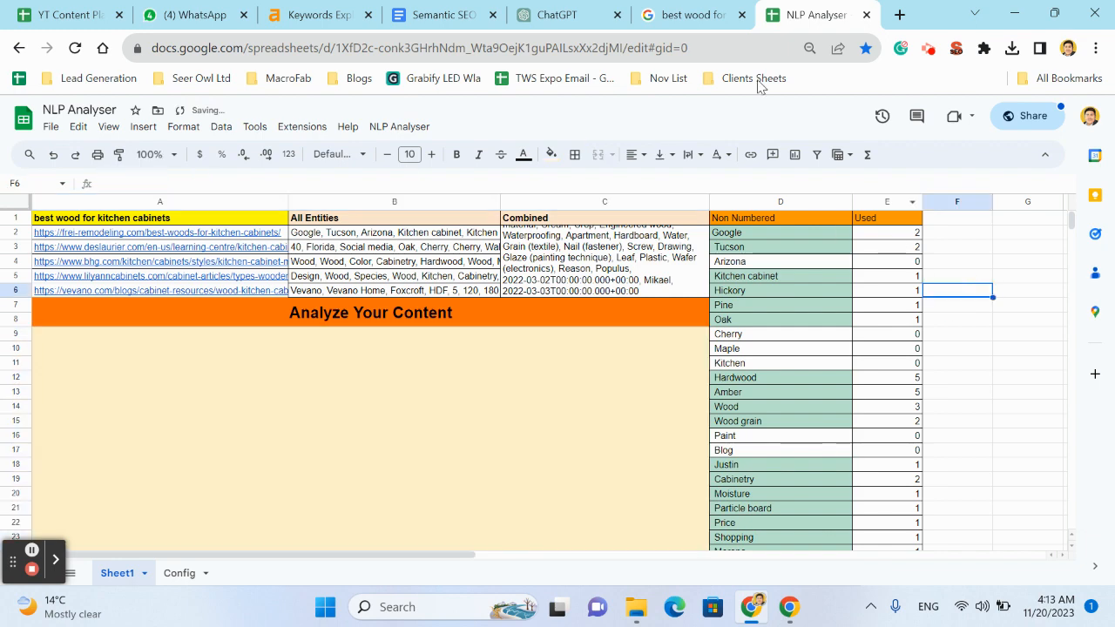
Open the Cabinet Now article "Most Durable Wood For Kitchen Cabinets" from the Google results.
left_click(558, 15)
left_click(693, 14)
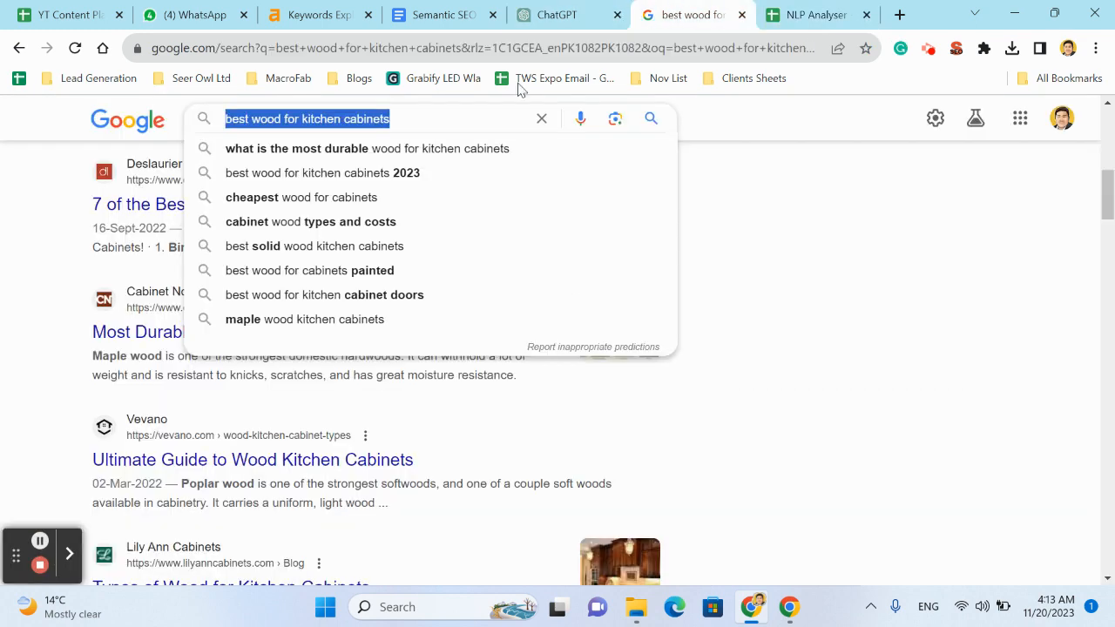
left_click(158, 345)
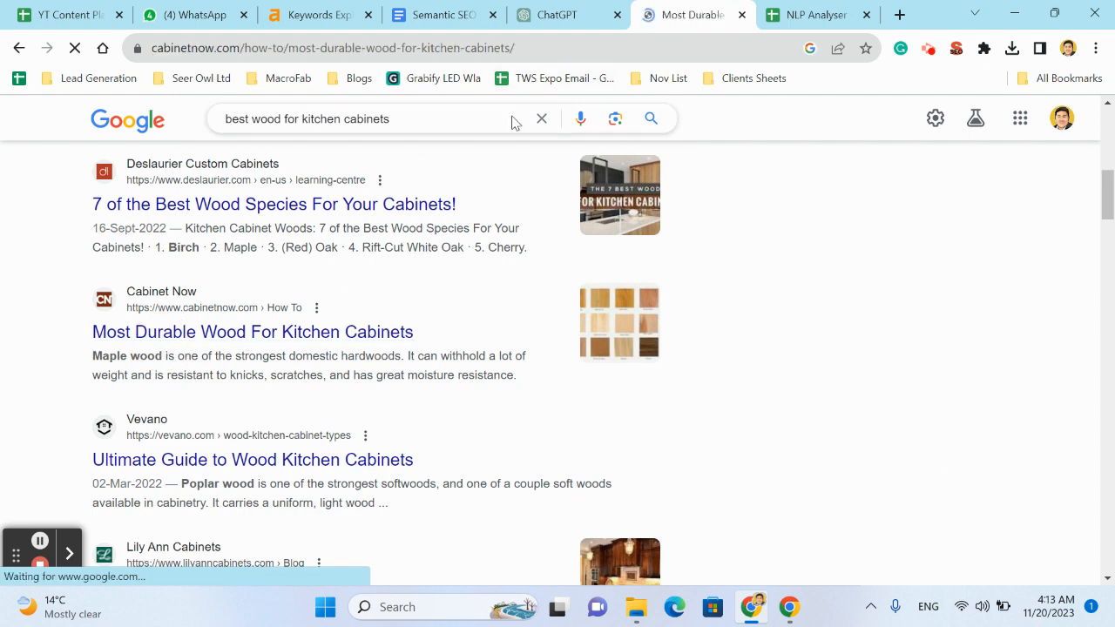
Switch to ChatGPT and start a prompt with "best wood for kitchen cabinets" on its own line, followed by a blank line.
left_click(569, 22)
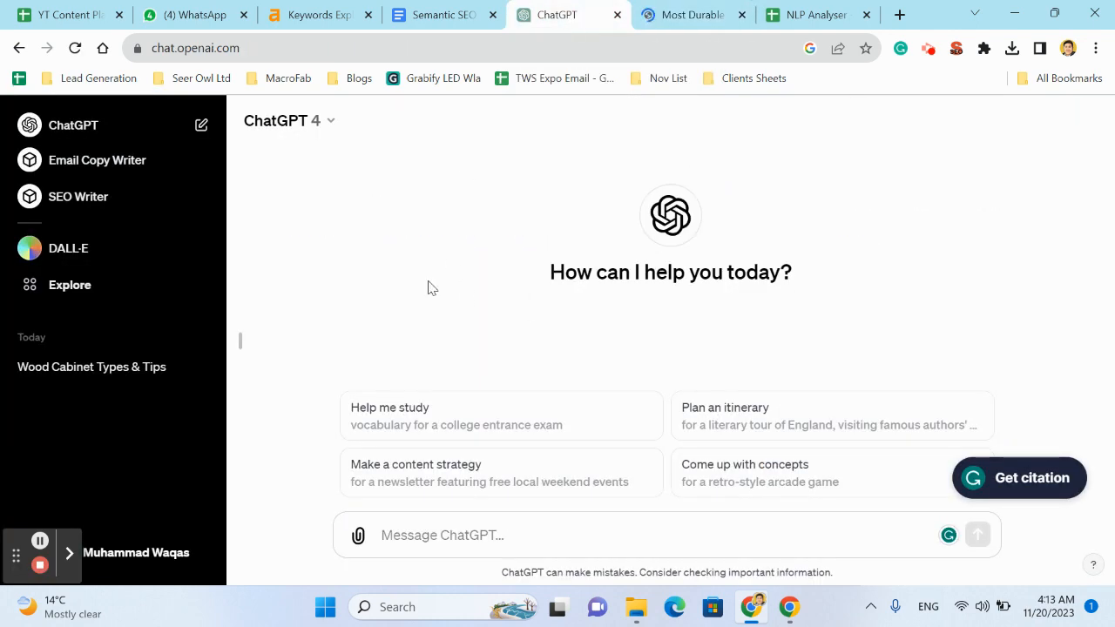
left_click(496, 535)
type("best wood for kitchen cabinets")
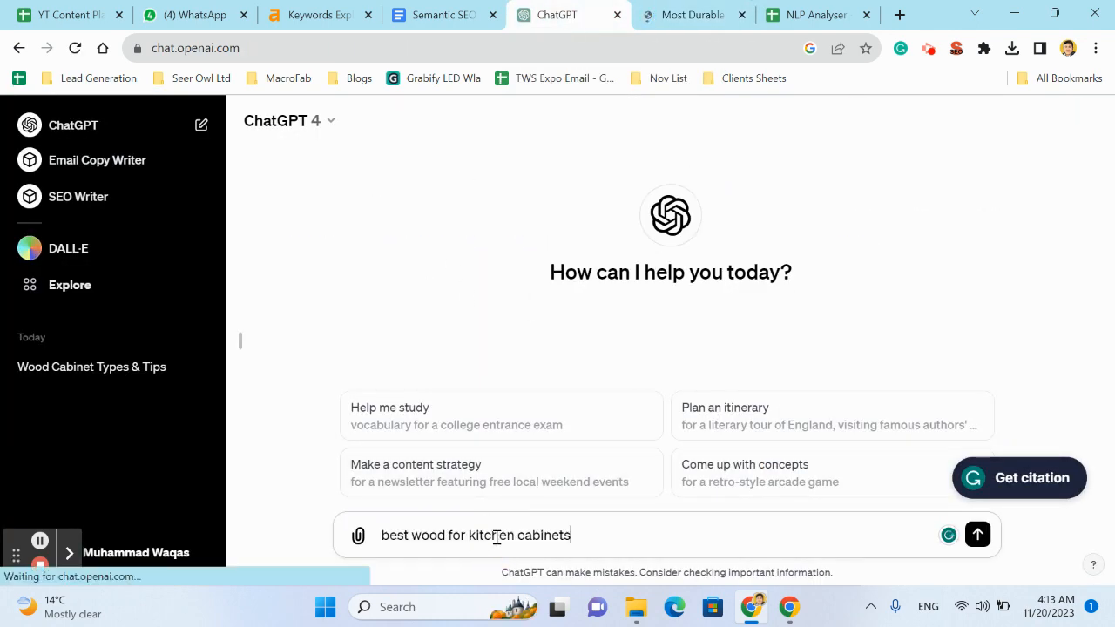
key("shift+Return")
key("shift+Return")
Add the instruction "write a blog post using SERP analysis, must use semantically related topics and keywords" and send the prompt.
type("write")
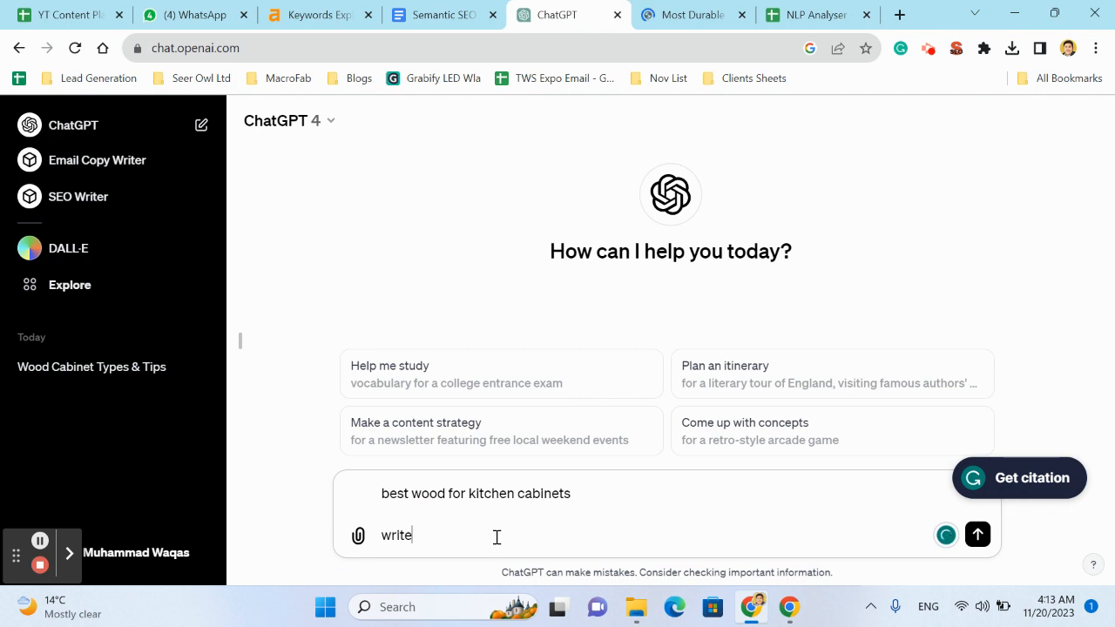
type(" a blog post using SERP analysis, mus tuse")
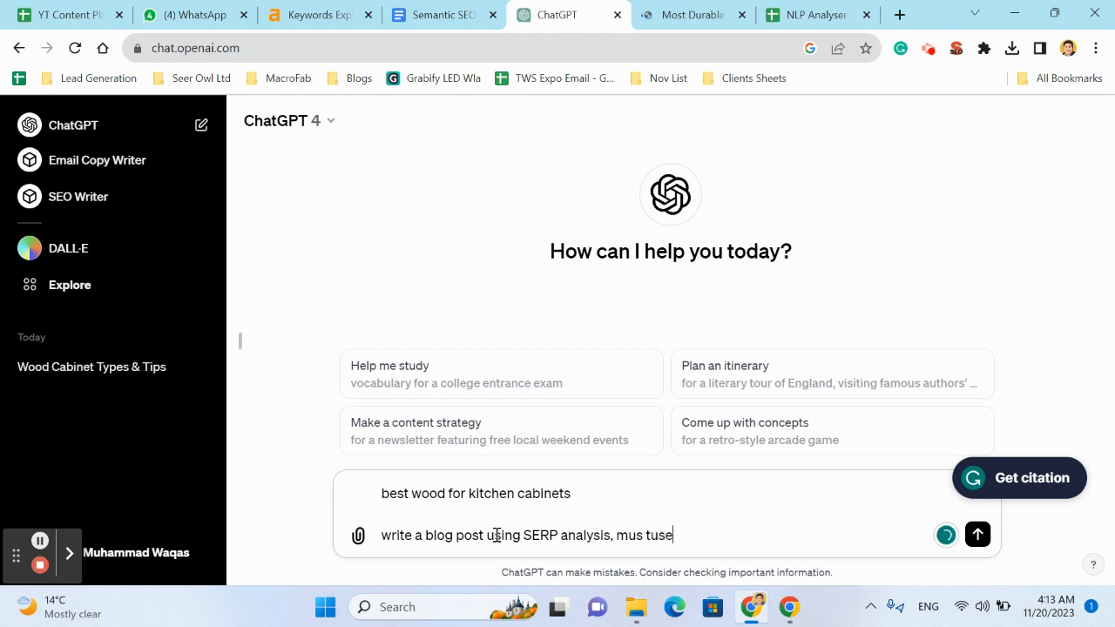
key("BackSpace")
key("BackSpace")
key("BackSpace")
key("BackSpace")
key("BackSpace")
type("t")
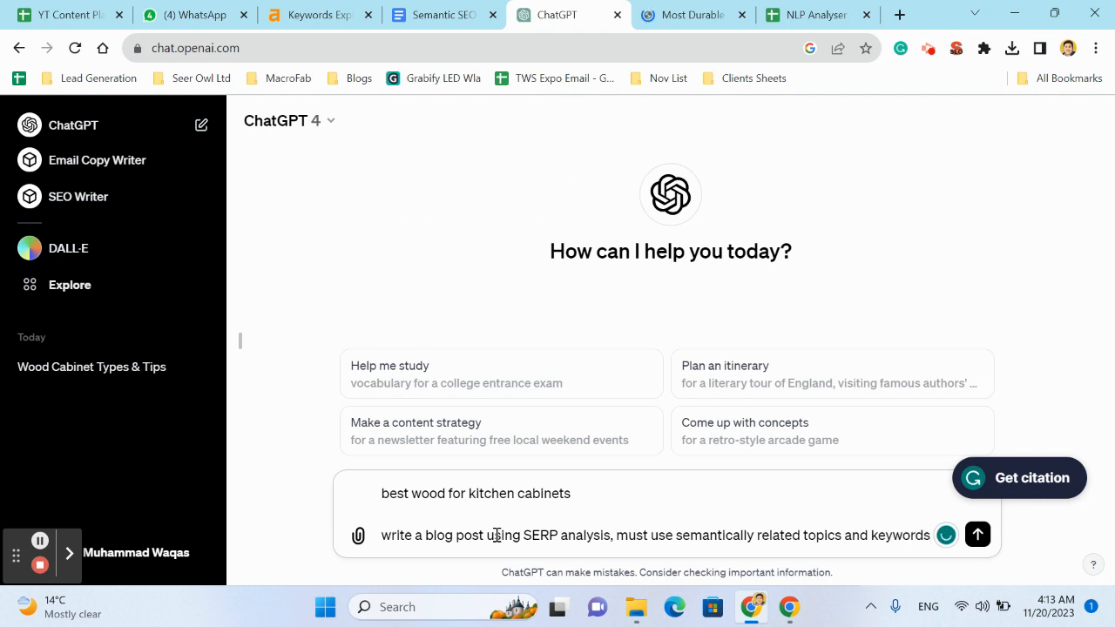
key("Return")
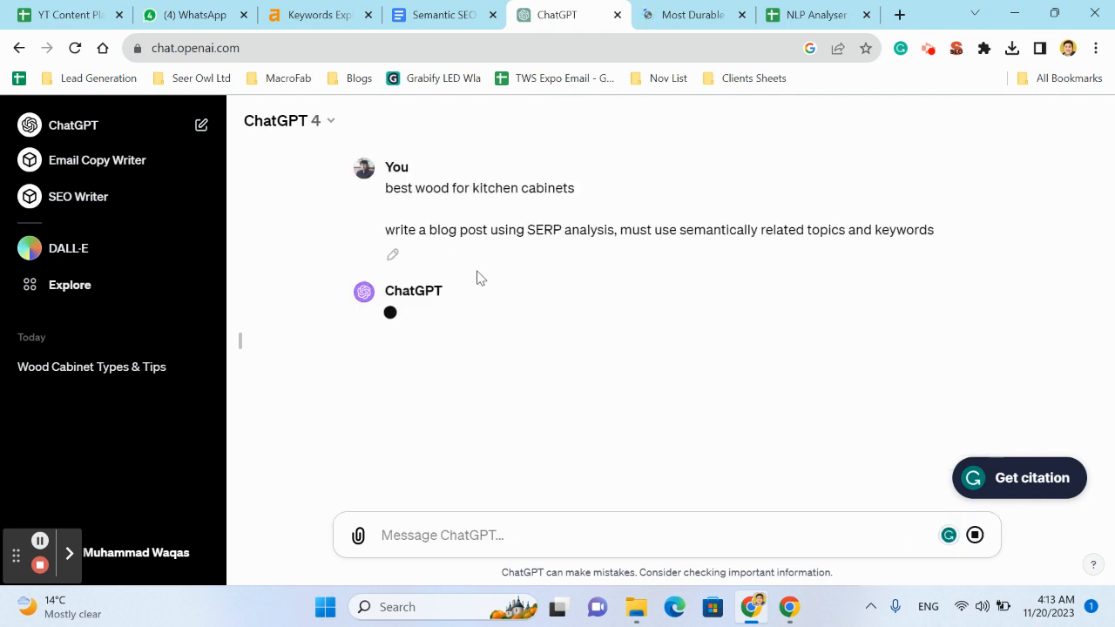
Return to the NLP Analyser sheet and review its script options, the empty content area and the Used counts.
left_click(836, 13)
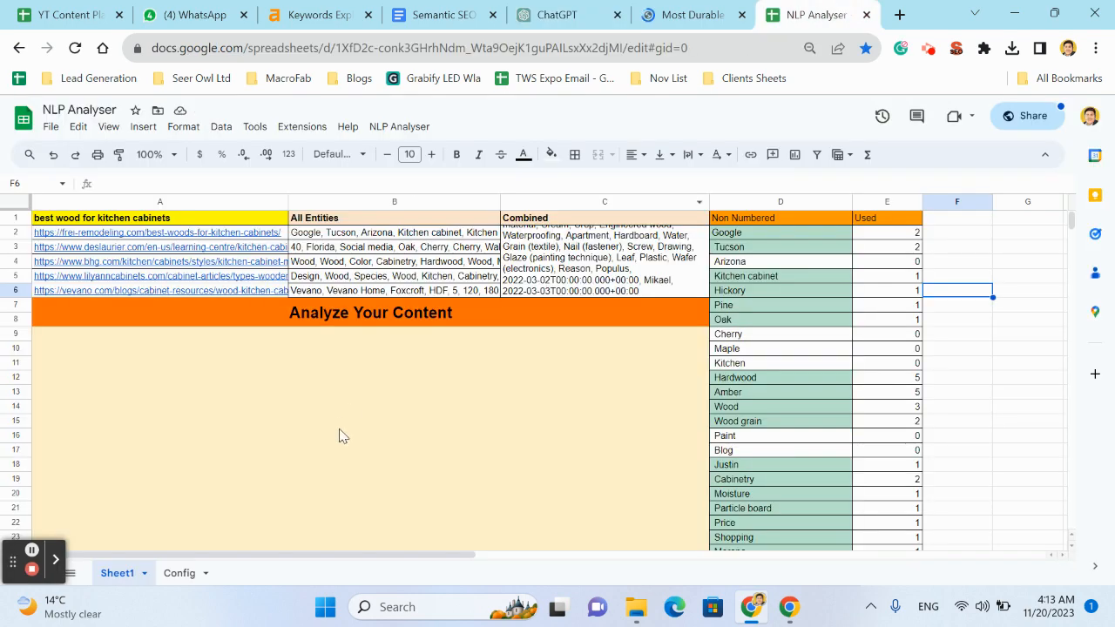
left_click(420, 127)
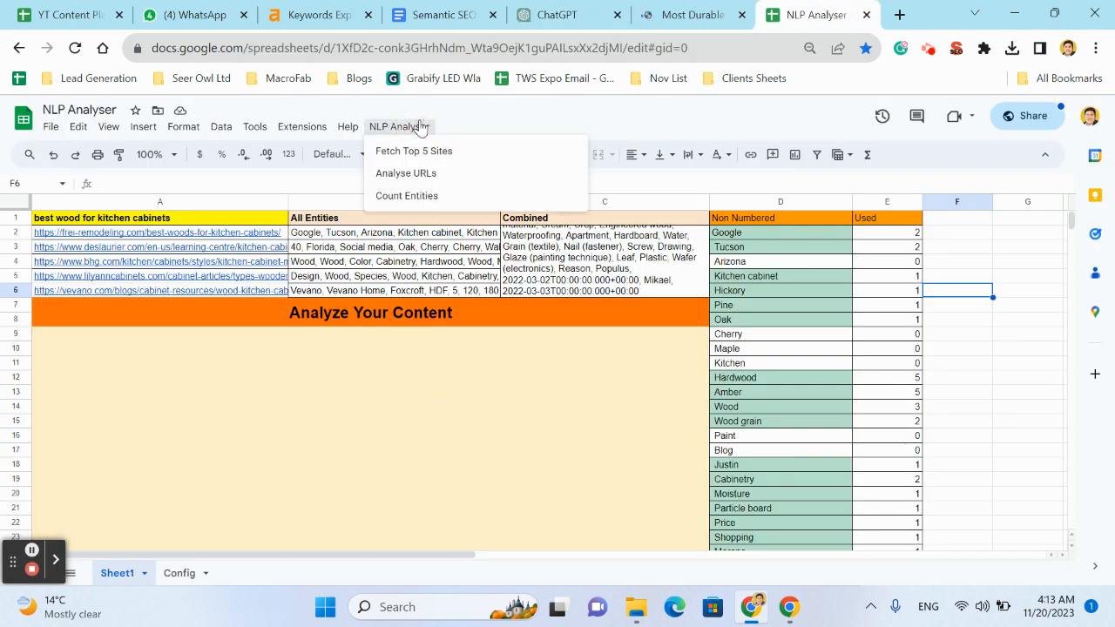
left_click(441, 444)
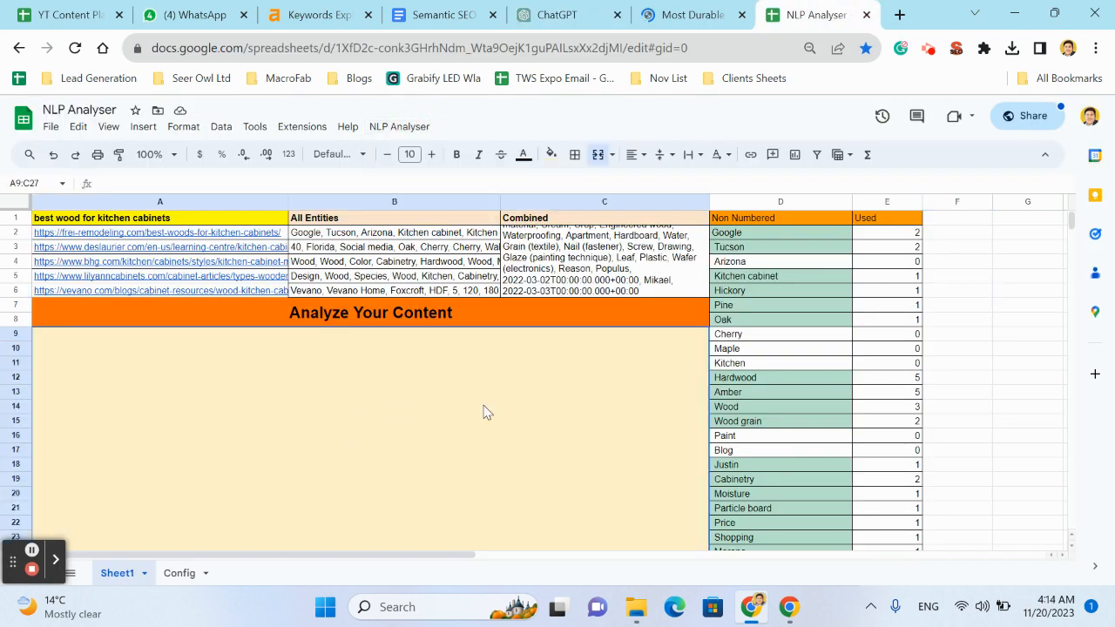
left_click(886, 243)
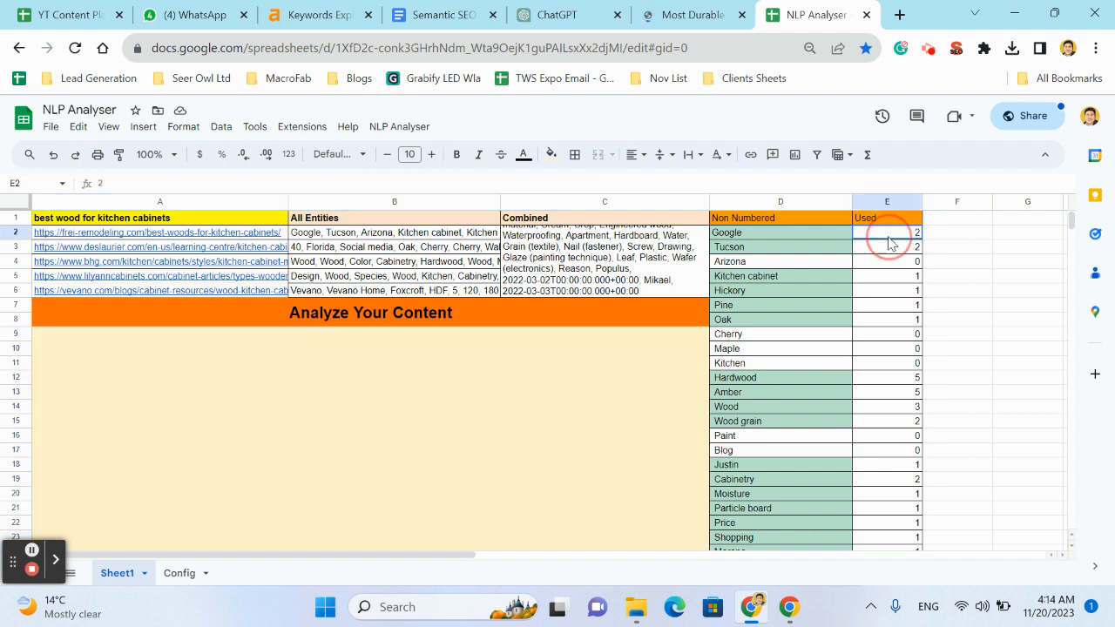
left_click(901, 321)
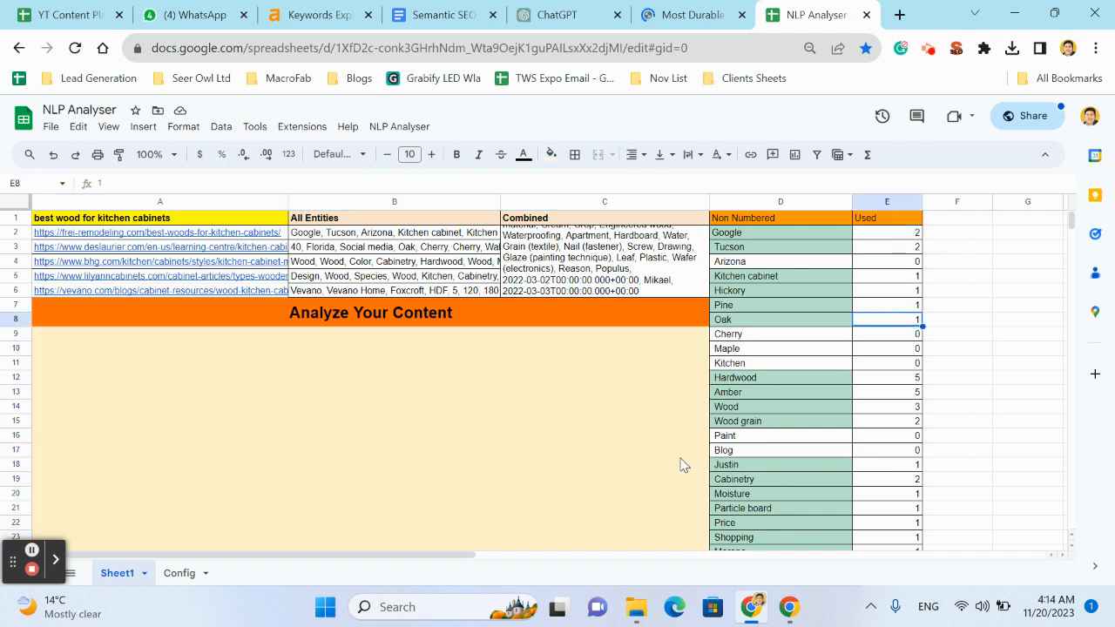
left_click(551, 457)
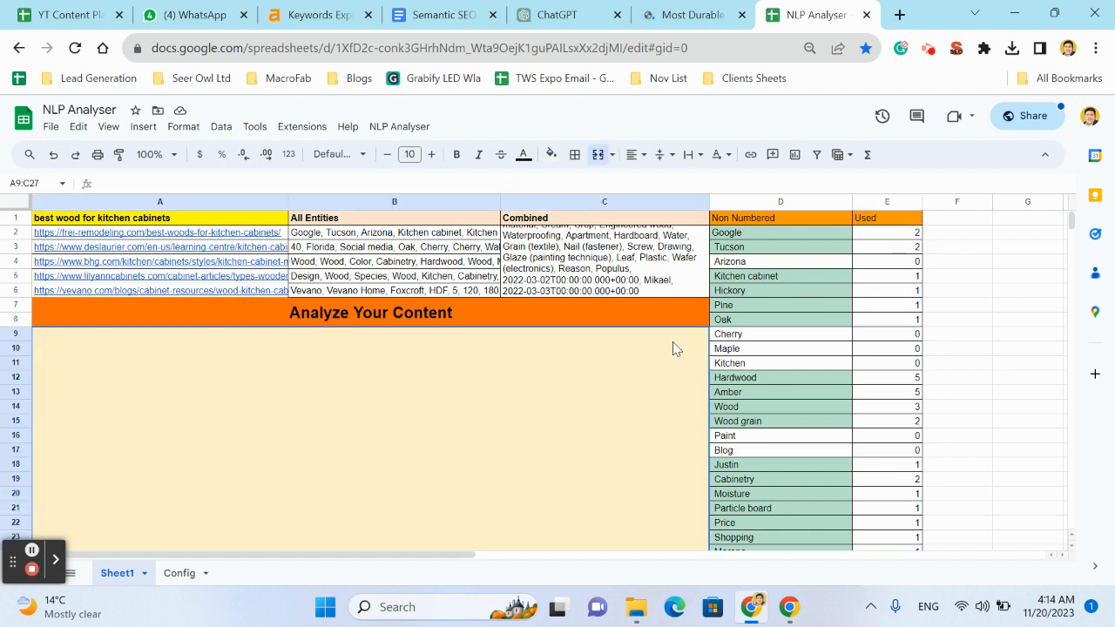
Check the Cabinet Now page and look through the Non Numbered entities and their Used counts in the NLP Analyser sheet.
left_click(690, 14)
left_click(873, 9)
scroll(619, 418, "down", 3)
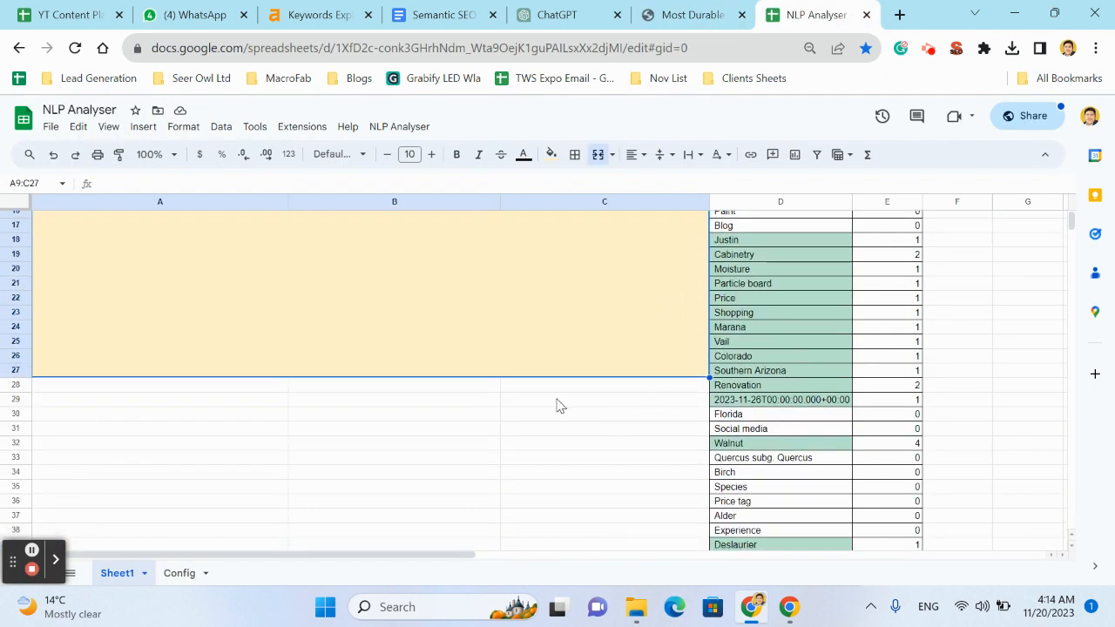
scroll(433, 355, "up", 4)
scroll(722, 425, "down", 14)
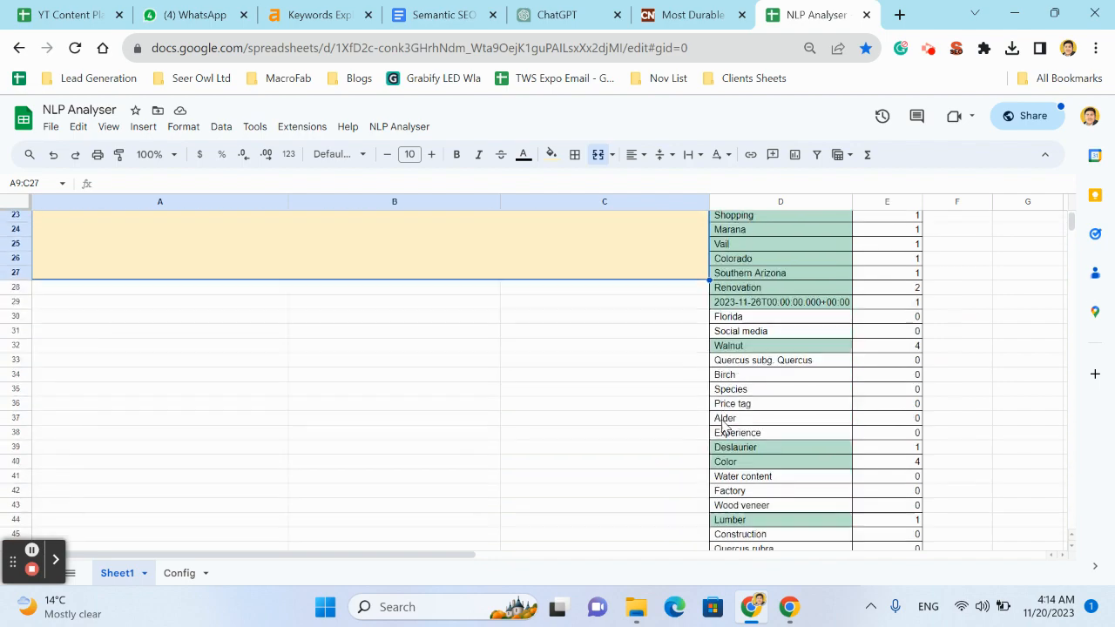
scroll(730, 355, "down", 7)
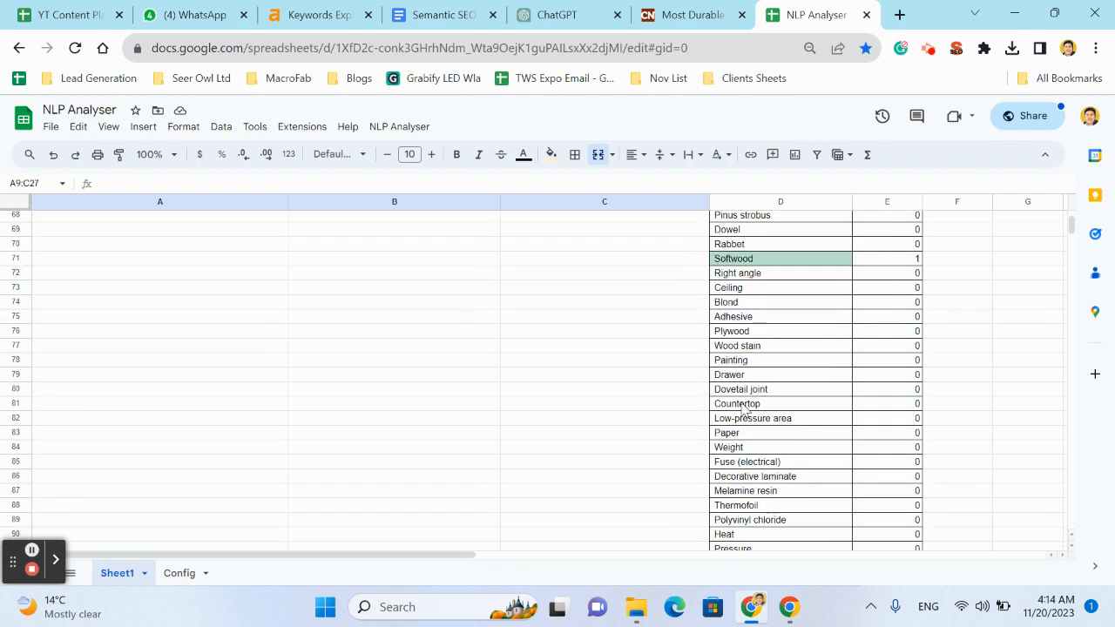
left_click(740, 406)
left_click(736, 462)
scroll(736, 475, "down", 4)
scroll(736, 474, "up", 12)
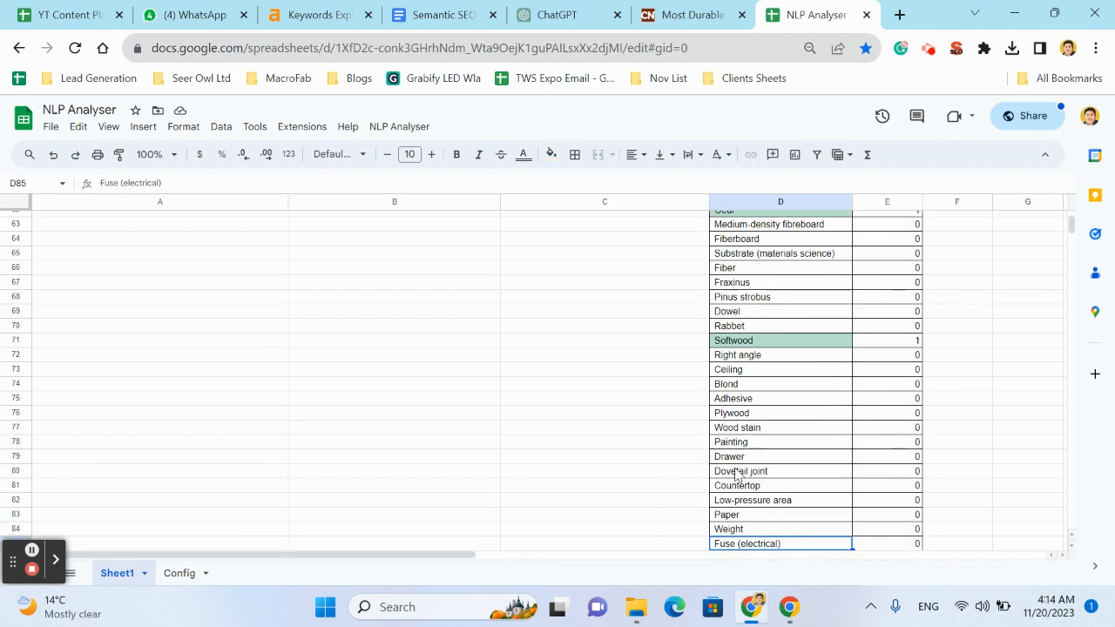
Copy ChatGPT's full generated article, from its title to the conclusion, and return to the content area of the NLP Analyser sheet.
left_click(688, 15)
left_click(590, 11)
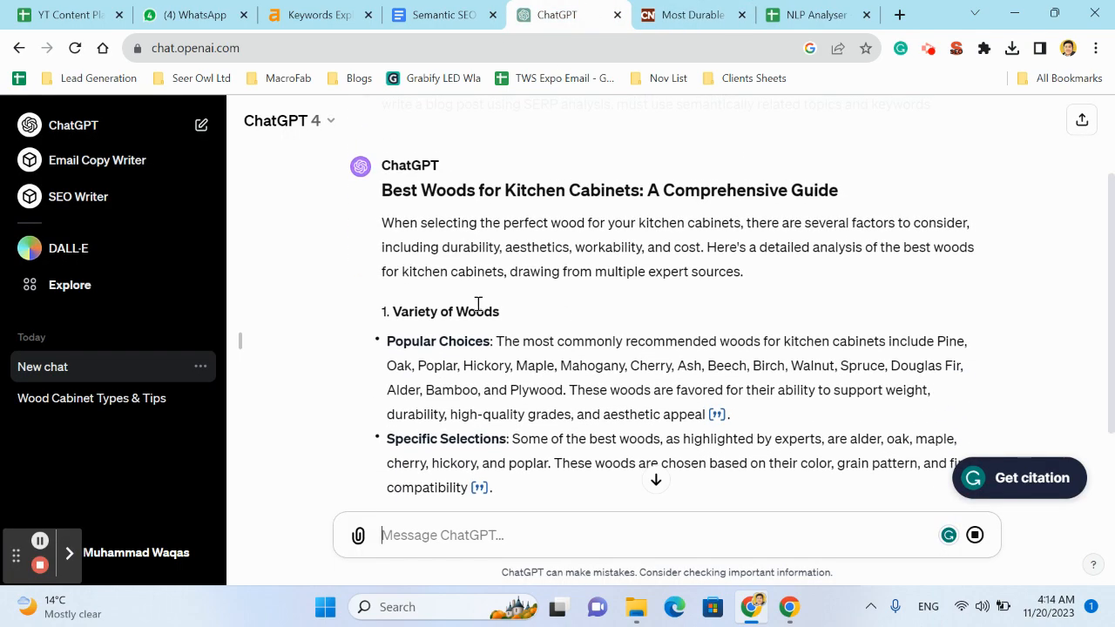
left_click_drag(381, 186, 616, 511)
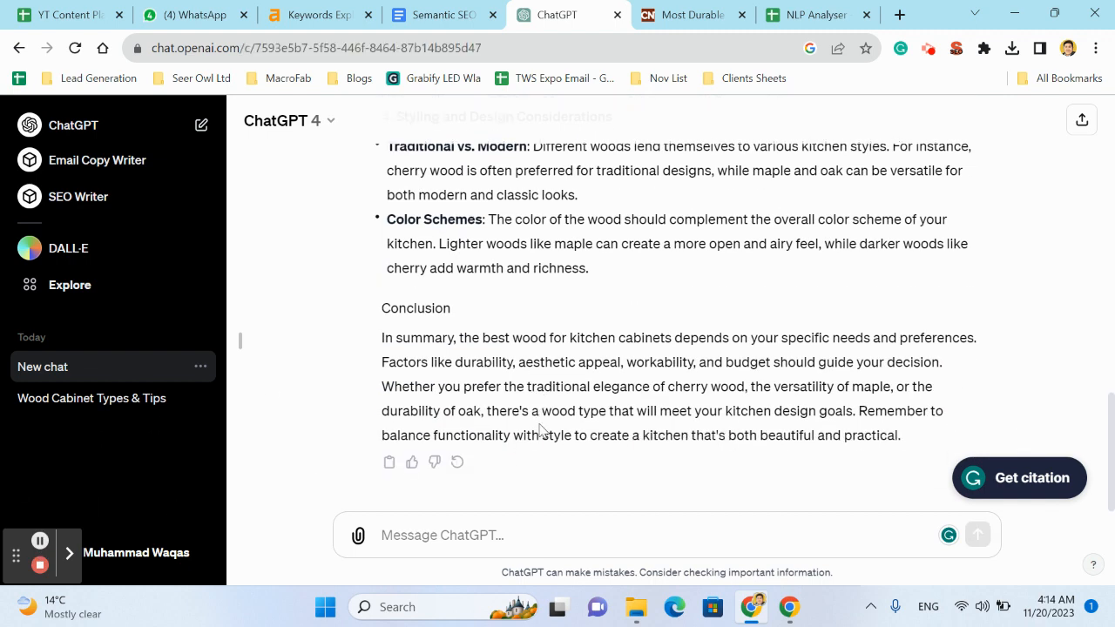
mouse_move(921, 428)
left_mouse_down()
mouse_move(981, 78)
mouse_move(473, 453)
mouse_move(461, 553)
mouse_move(490, 191)
mouse_move(462, 105)
mouse_move(398, 266)
mouse_move(423, 182)
mouse_move(451, 161)
mouse_move(448, 111)
mouse_move(415, 277)
mouse_move(378, 336)
mouse_move(366, 316)
mouse_move(381, 319)
left_mouse_up()
key("ctrl+c")
left_click(855, 11)
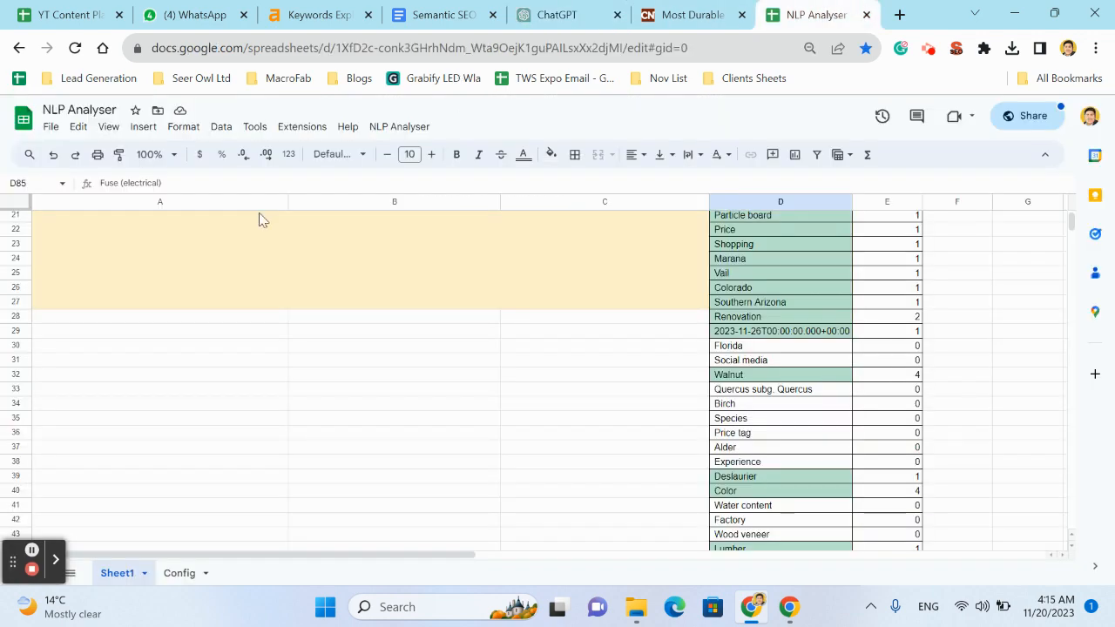
scroll(207, 249, "up", 5)
double_click(219, 426)
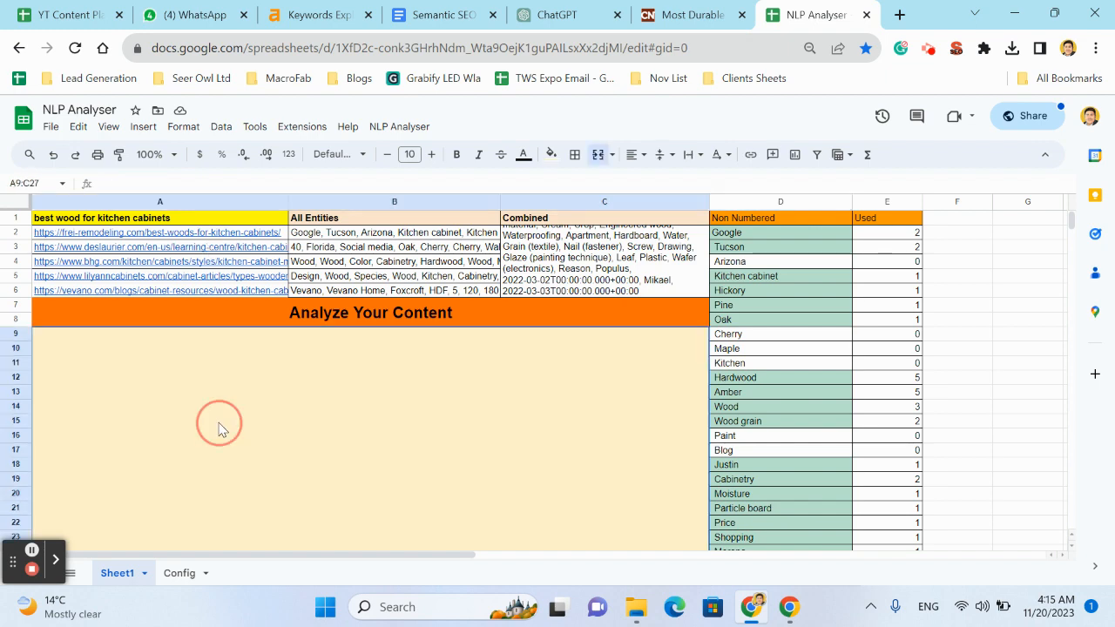
key("ctrl+v")
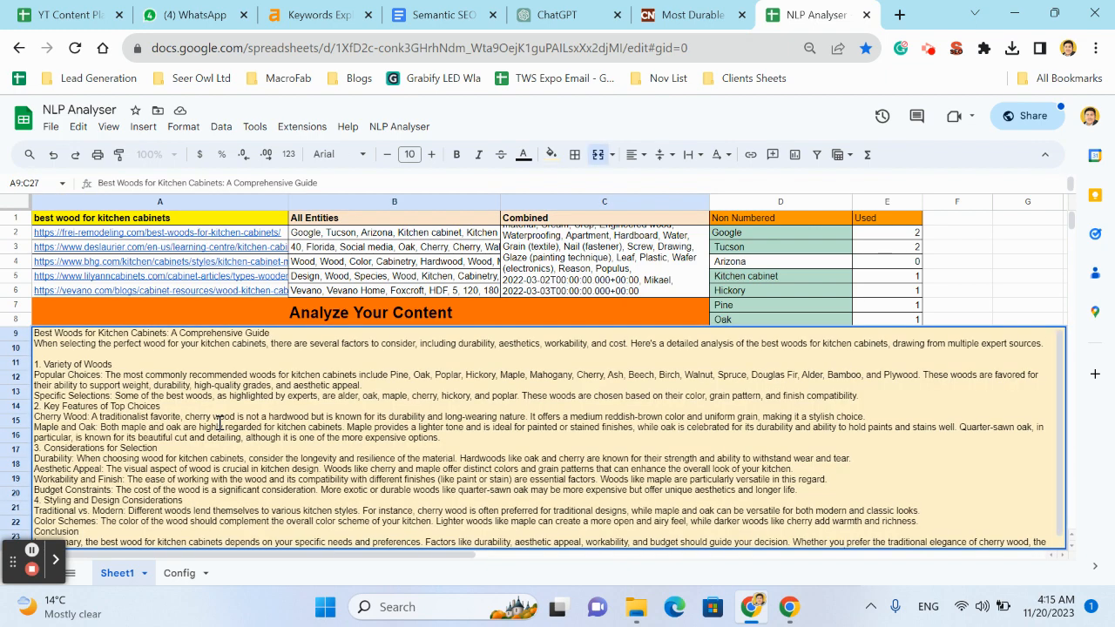
key("ctrl+z")
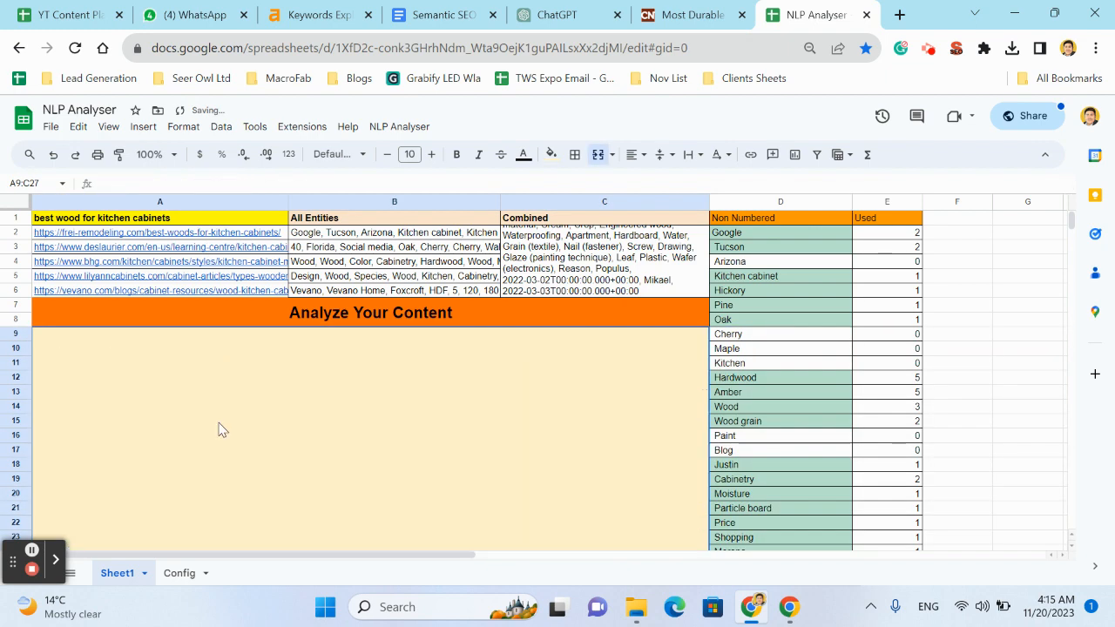
Paste the copied article into the merged content area A9:C27 and run the Count Entities script.
double_click(219, 426)
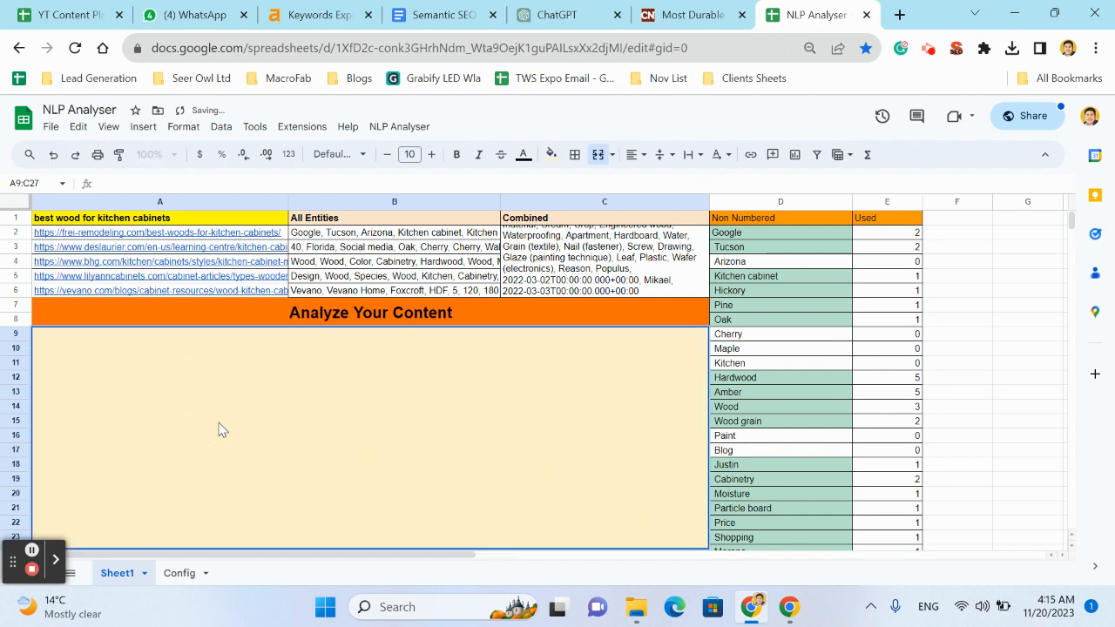
key("ctrl+v")
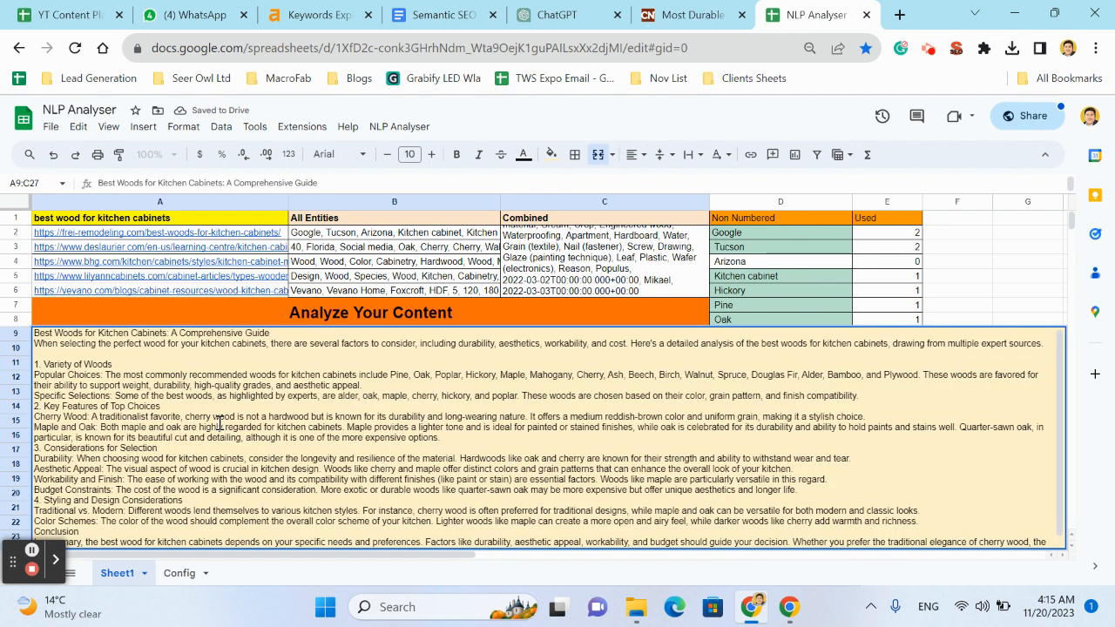
left_click(956, 264)
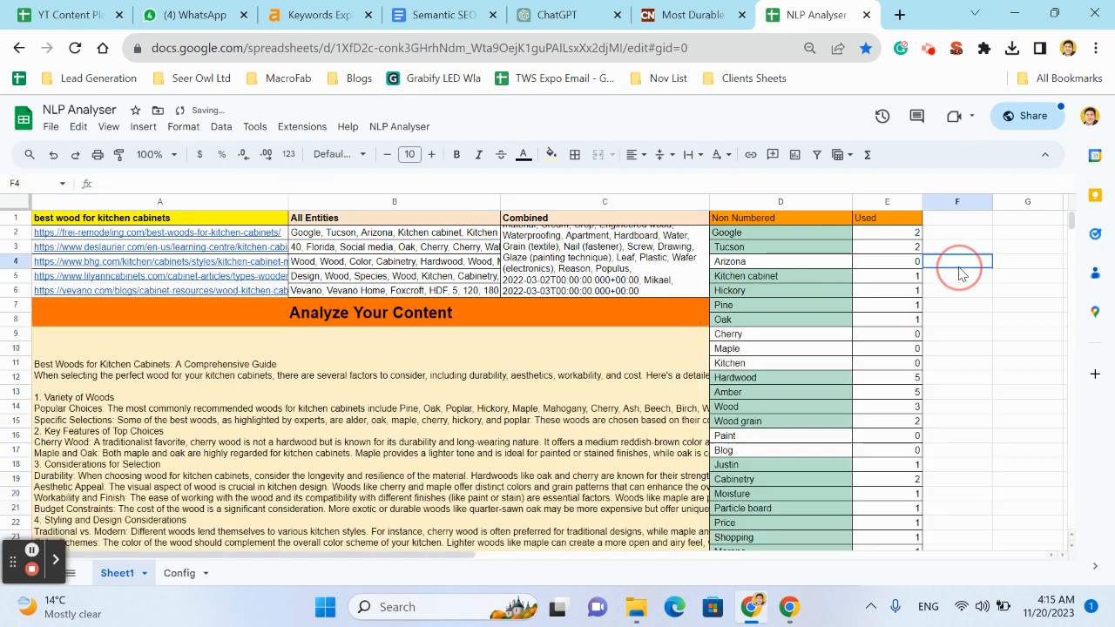
left_click(406, 129)
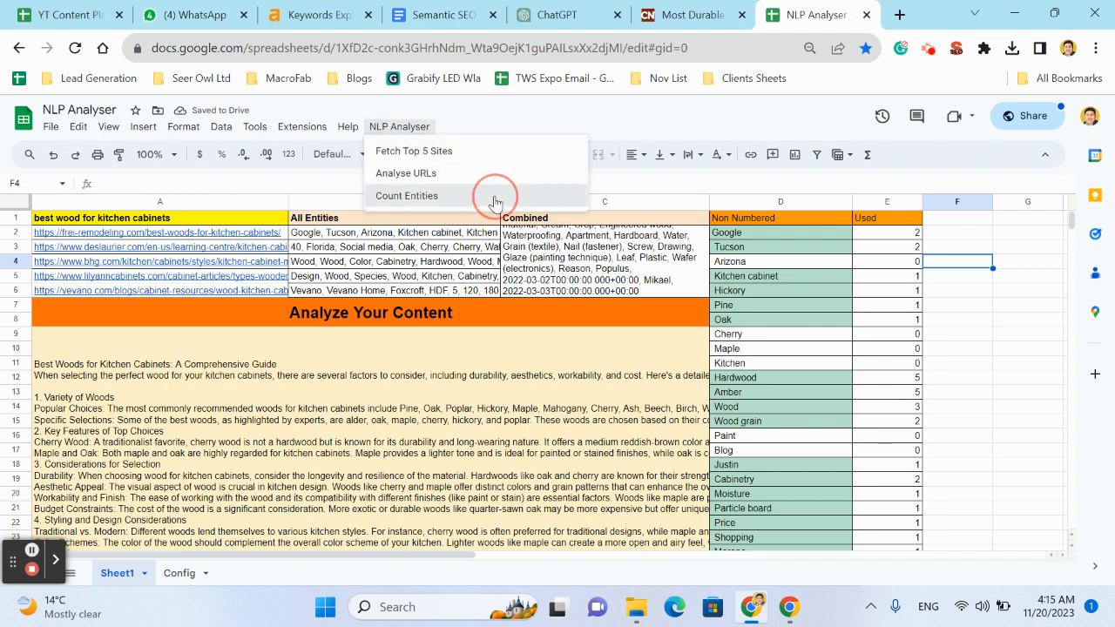
left_click(494, 197)
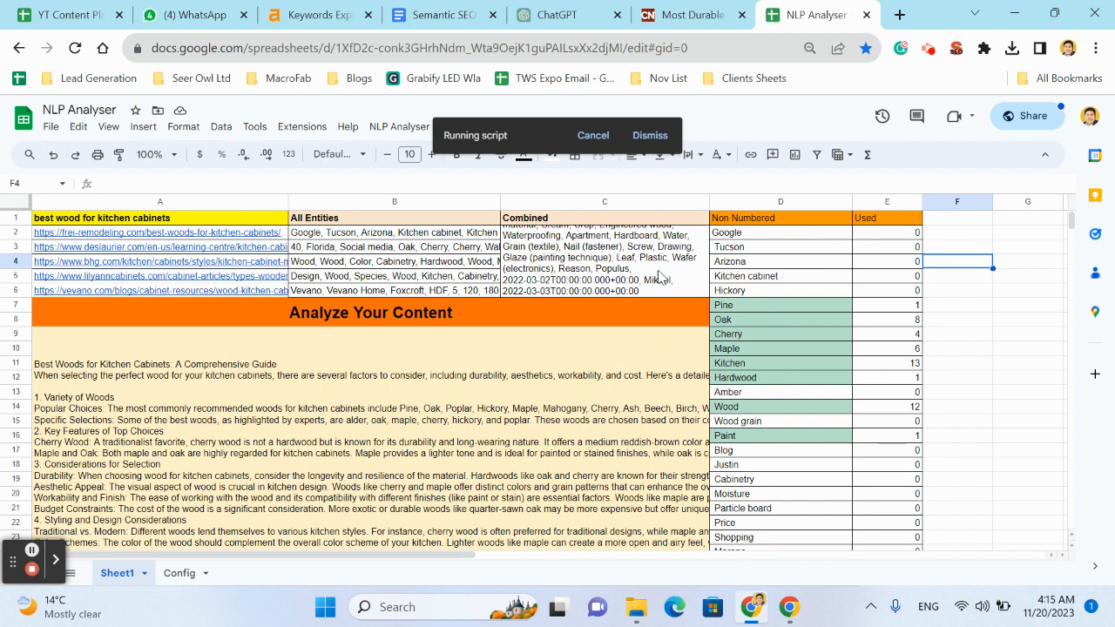
Compare the highlighted entities in column D and their Used counts in column E with the pasted article.
left_click(739, 235)
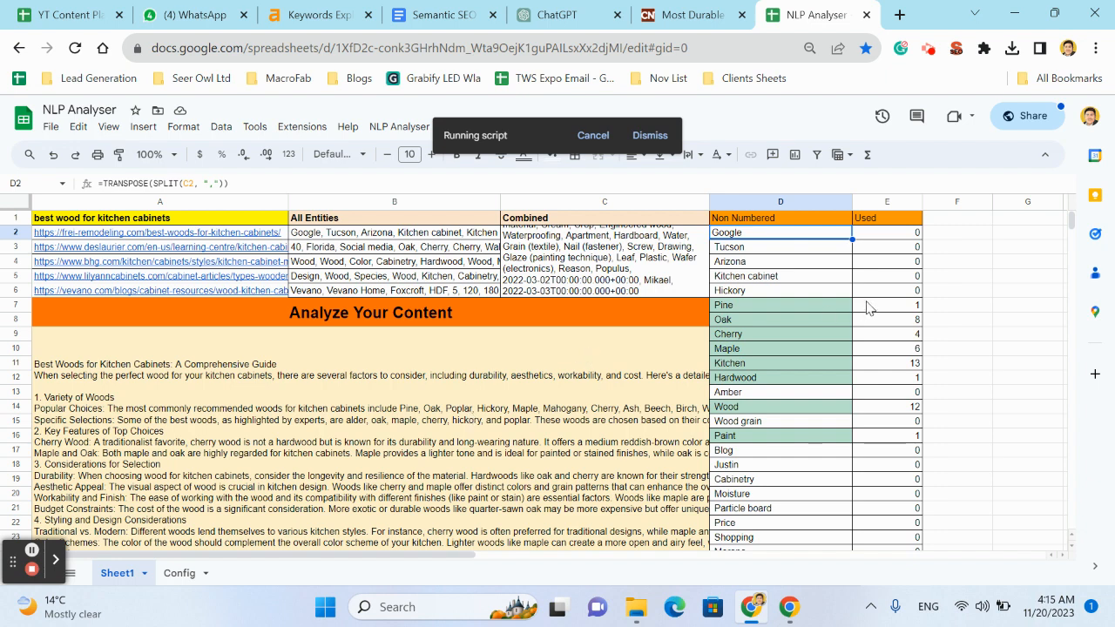
left_click(485, 407)
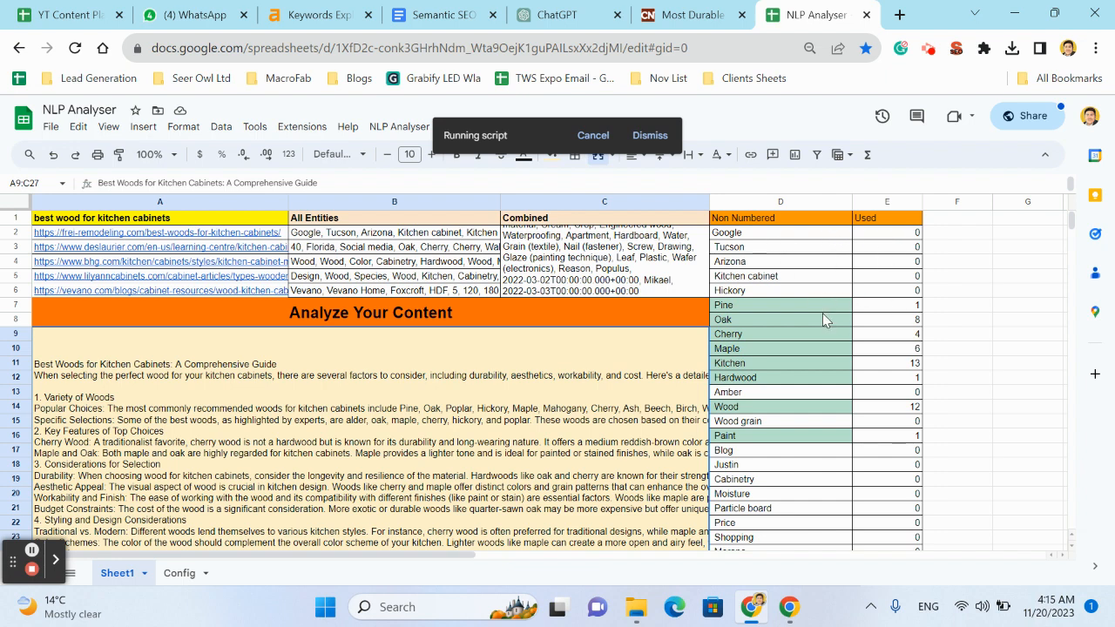
left_click(782, 306)
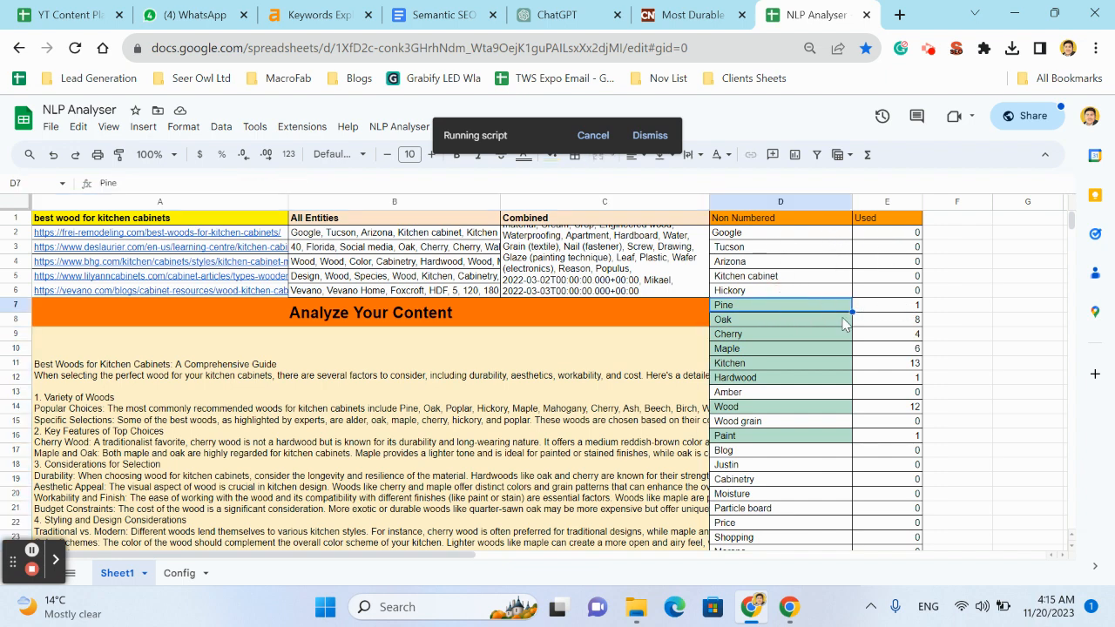
left_click(762, 320)
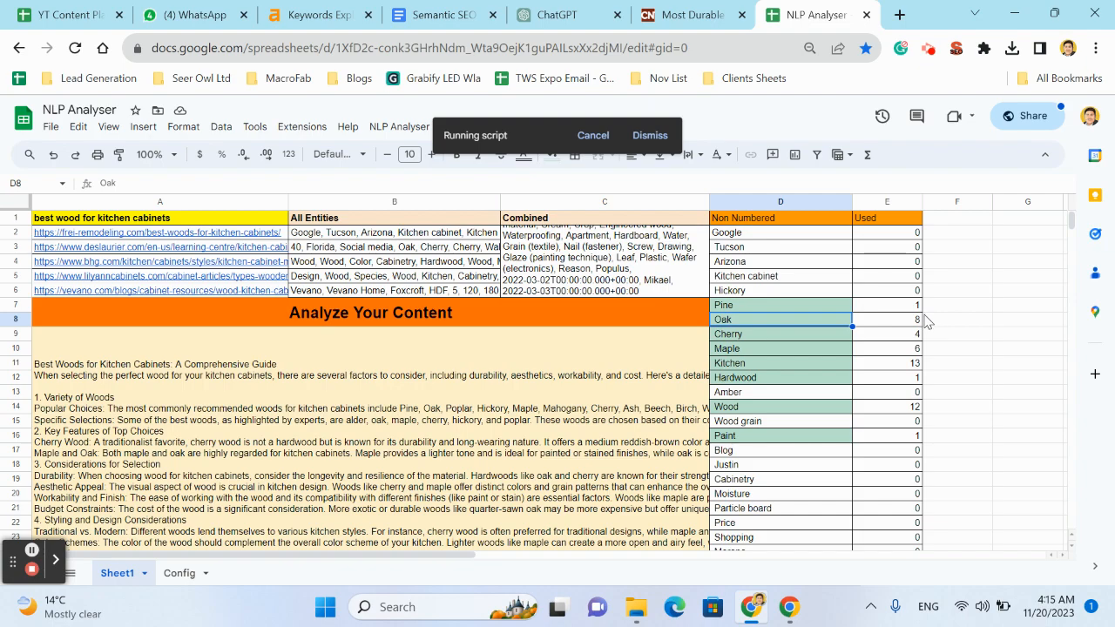
left_click(900, 348)
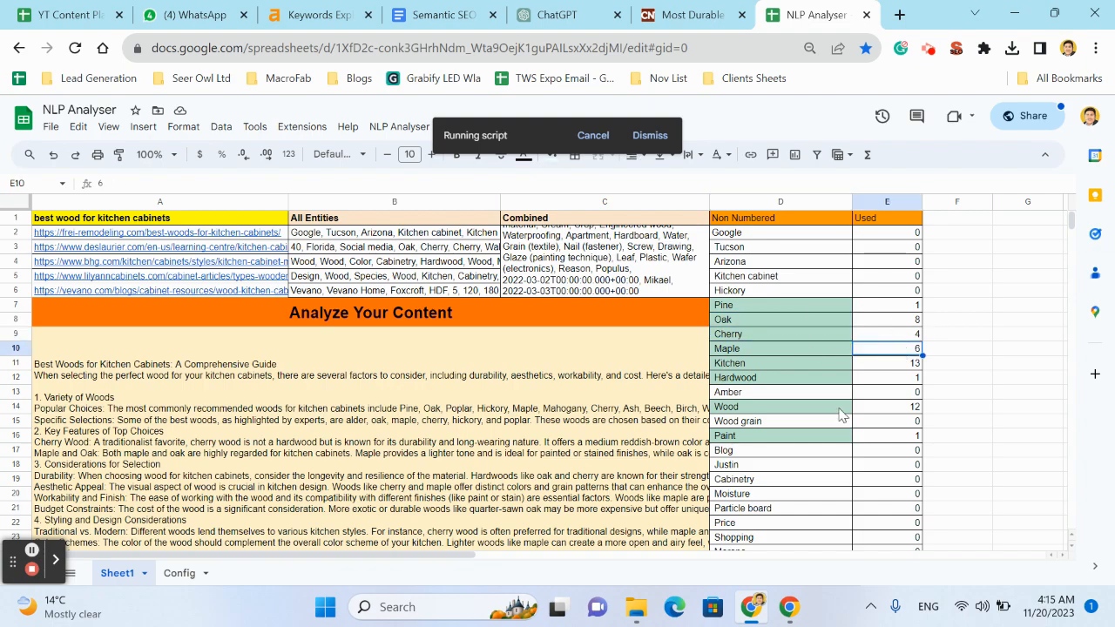
scroll(839, 413, "down", 5)
scroll(839, 413, "down", 18)
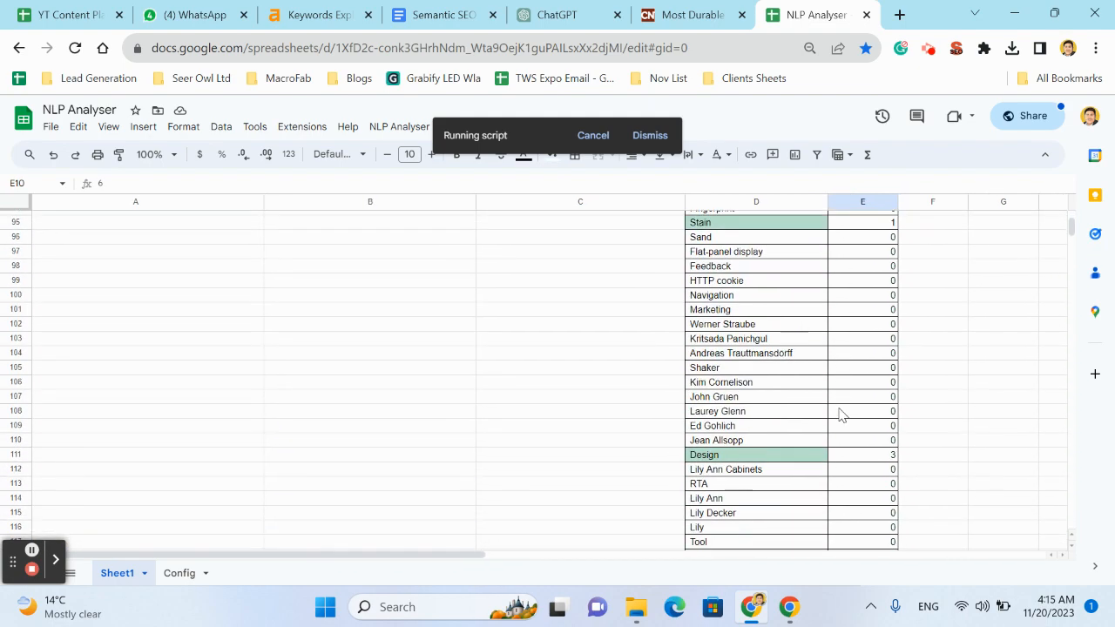
Copy the Non Numbered entities in D3:D208 of the NLP Analyser sheet, from Tucson to the end of the list.
scroll(839, 413, "down", 6)
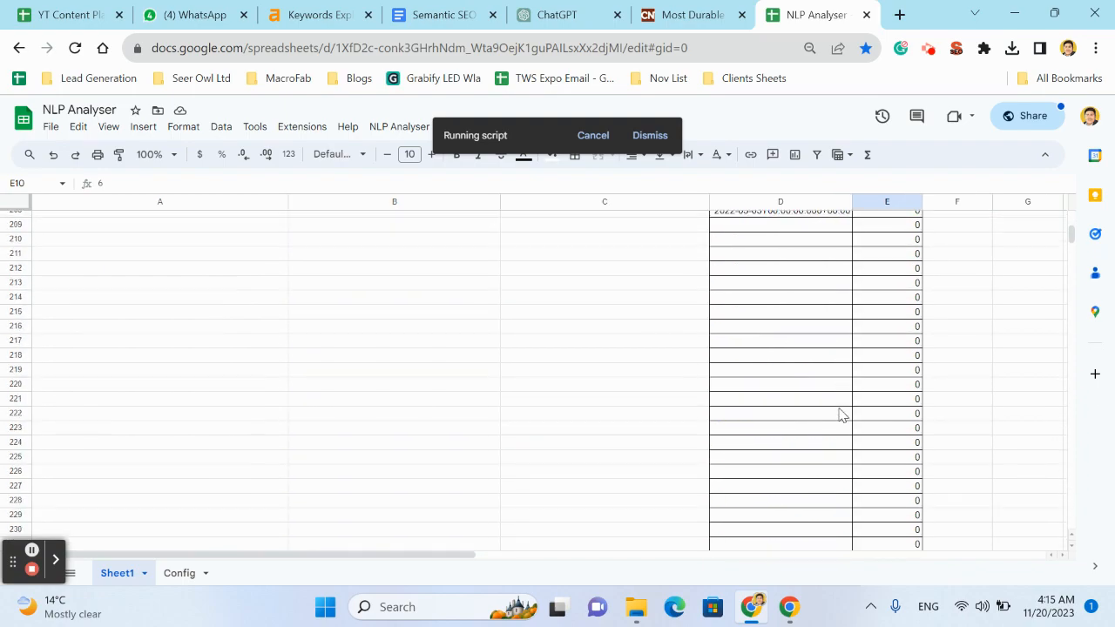
scroll(839, 413, "up", 20)
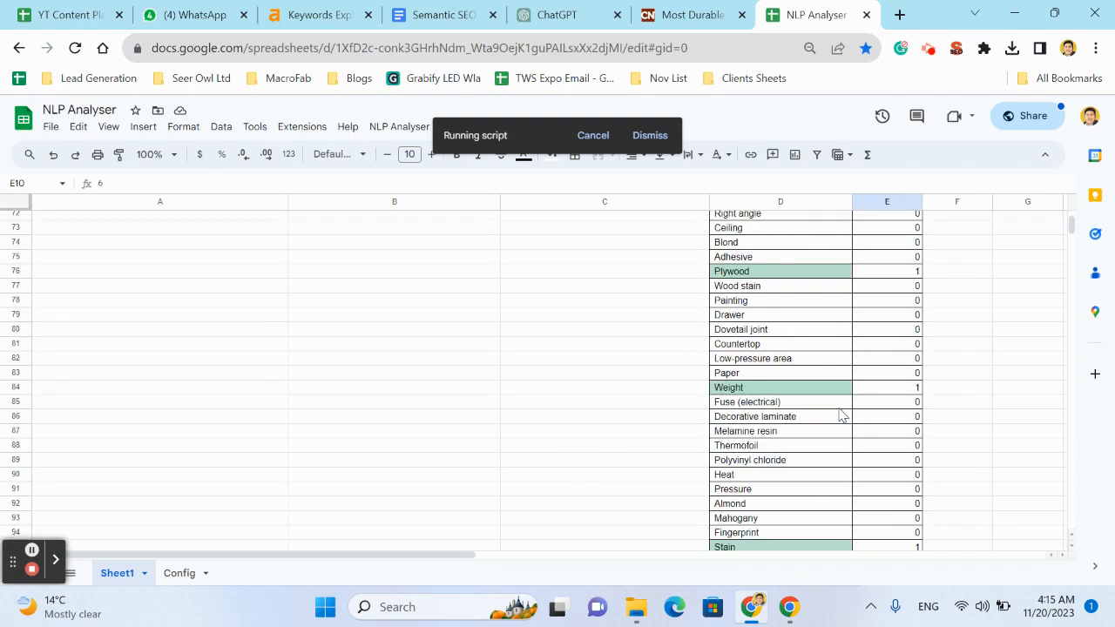
scroll(839, 412, "up", 5)
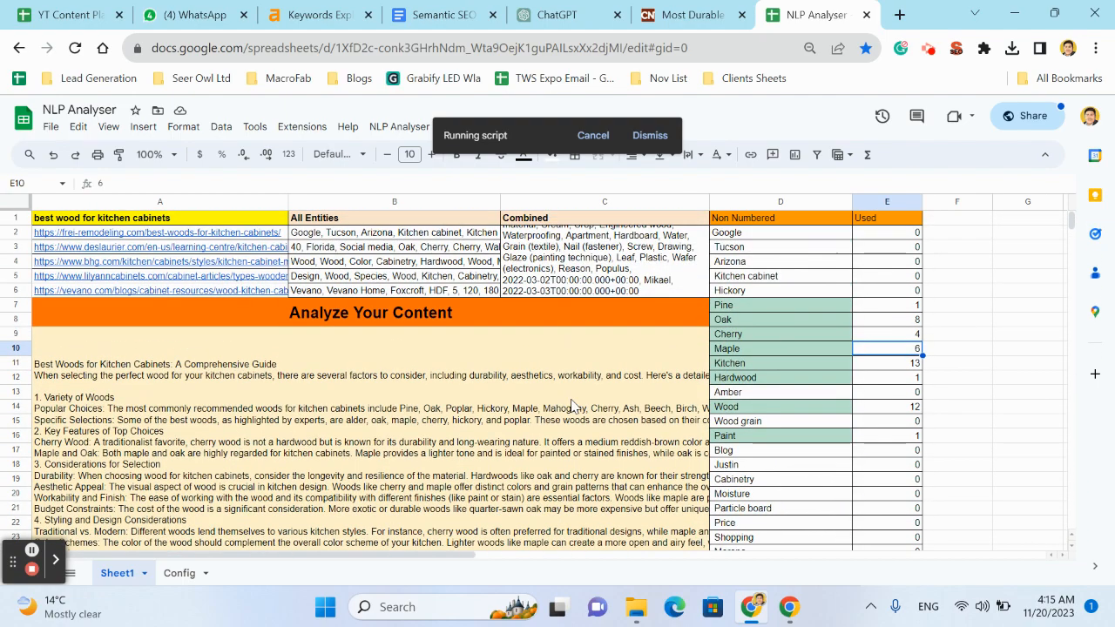
scroll(571, 405, "up", 2)
left_click_drag(758, 248, 756, 331)
key("ctrl+shift+Down")
key("ctrl+c")
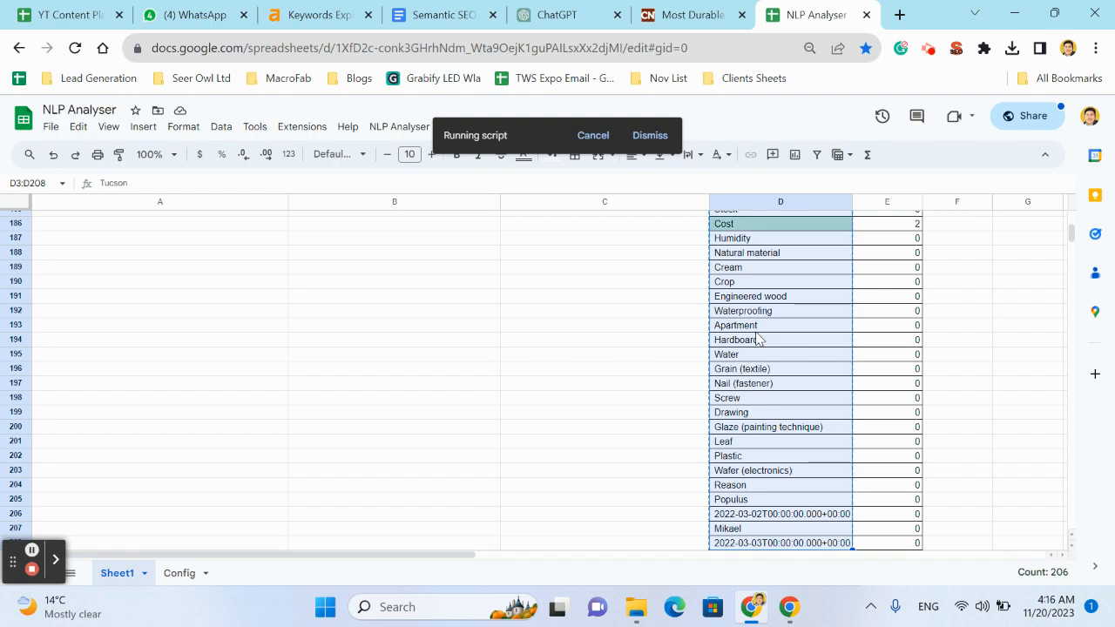
In the ChatGPT chat, send "must use these NLP generated , analyzed entities into the content naturally. ignore irrelevant entity. Rewrite" on separate lines.
left_click(566, 15)
left_click(471, 523)
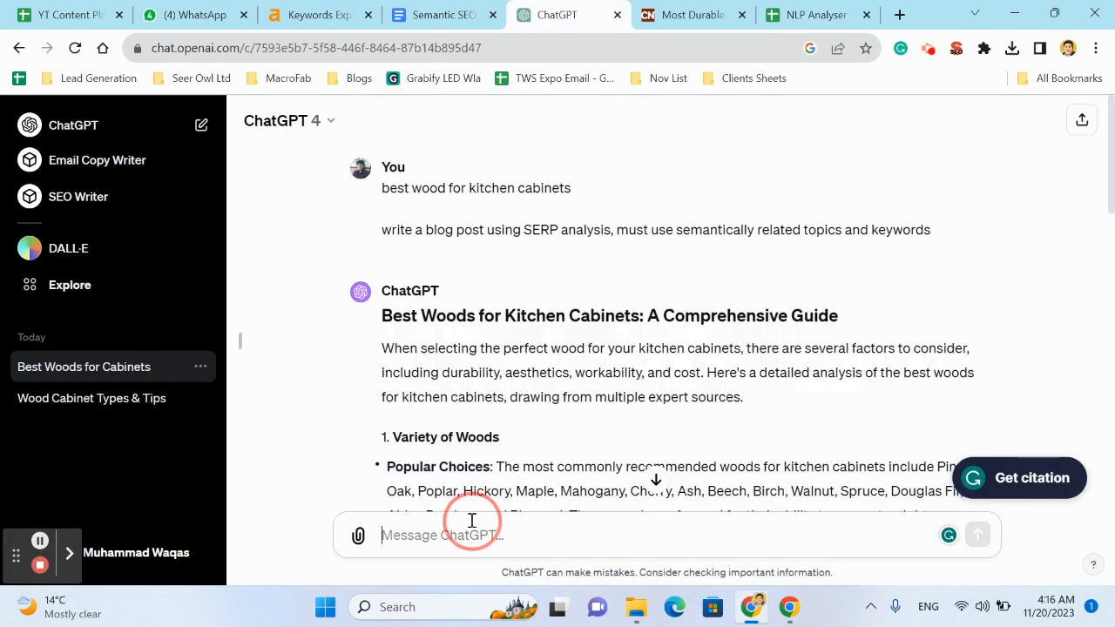
scroll(509, 431, "down", 15)
type("must use these NLP generated")
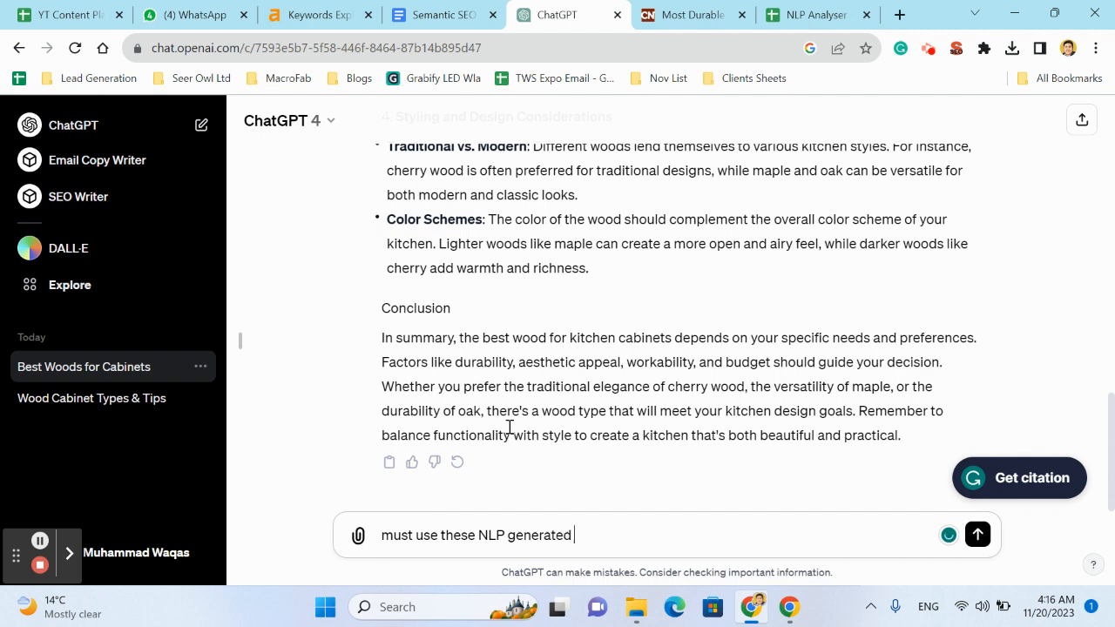
type(", analyzed entities into the content naturally.")
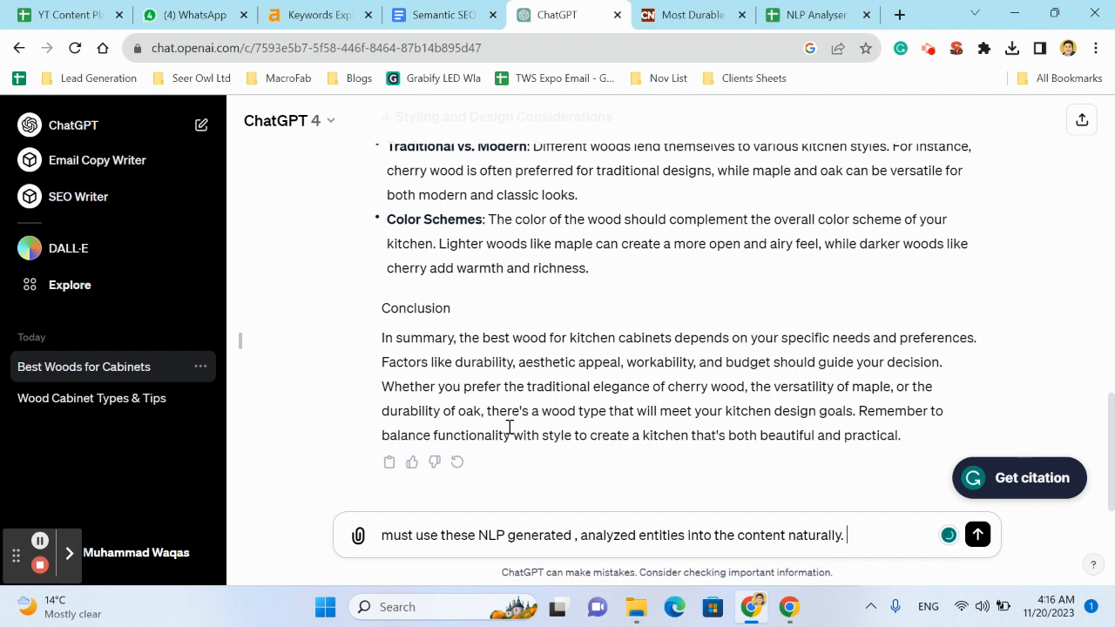
key("shift+Return")
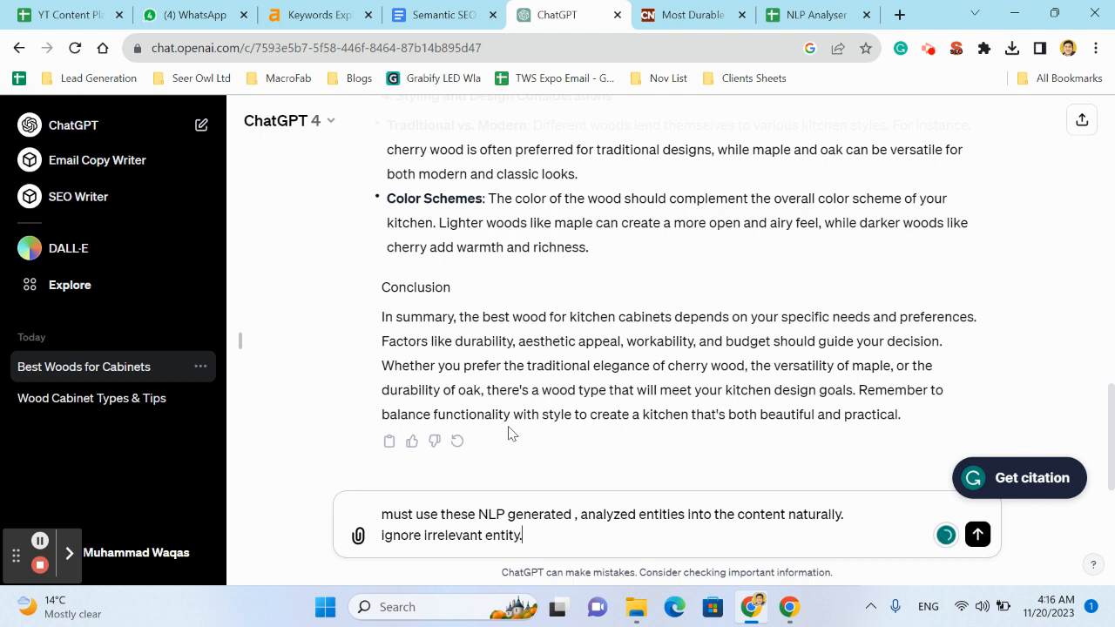
key("shift+Return")
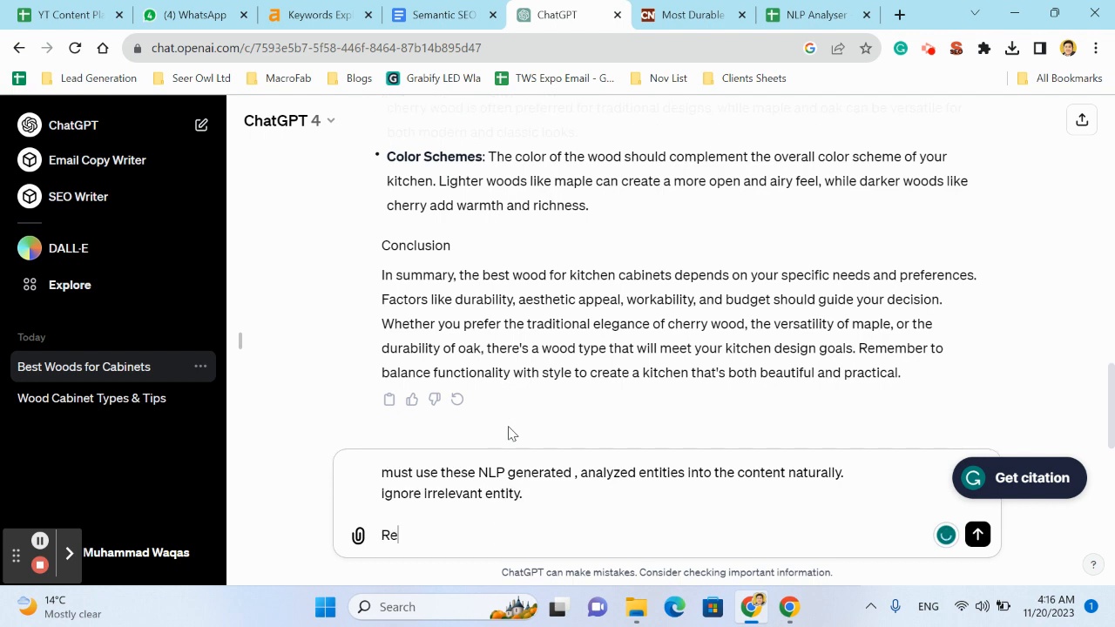
key("Return")
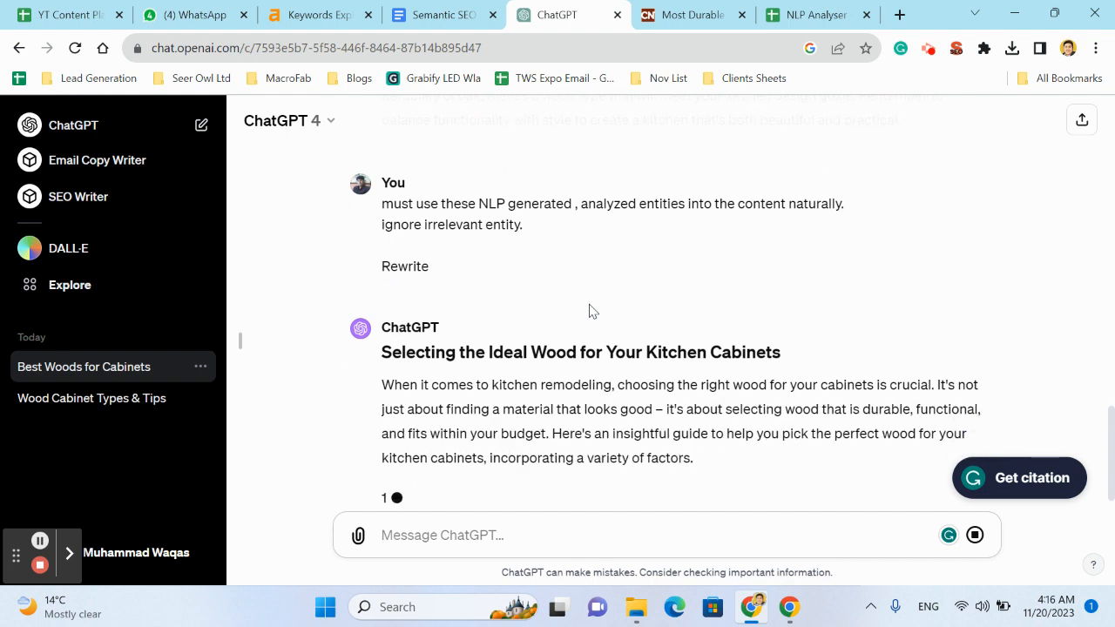
Reopen the sent rewrite prompt for editing and paste the copied entity list below "Rewrite", separated by a blank line.
scroll(588, 309, "up", 3)
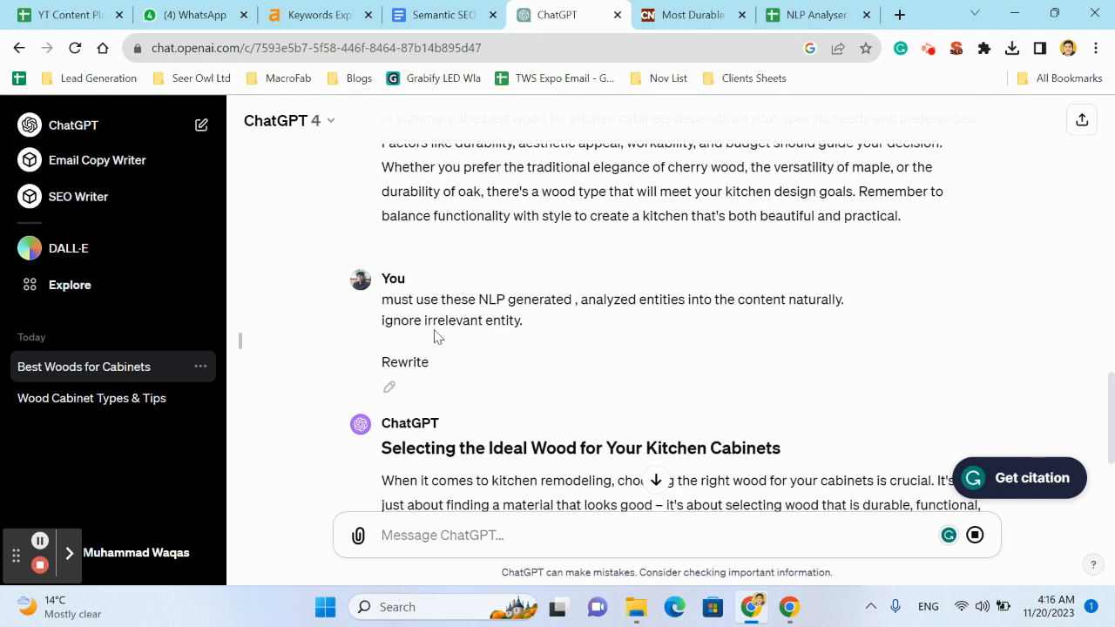
left_click(391, 388)
left_click(453, 341)
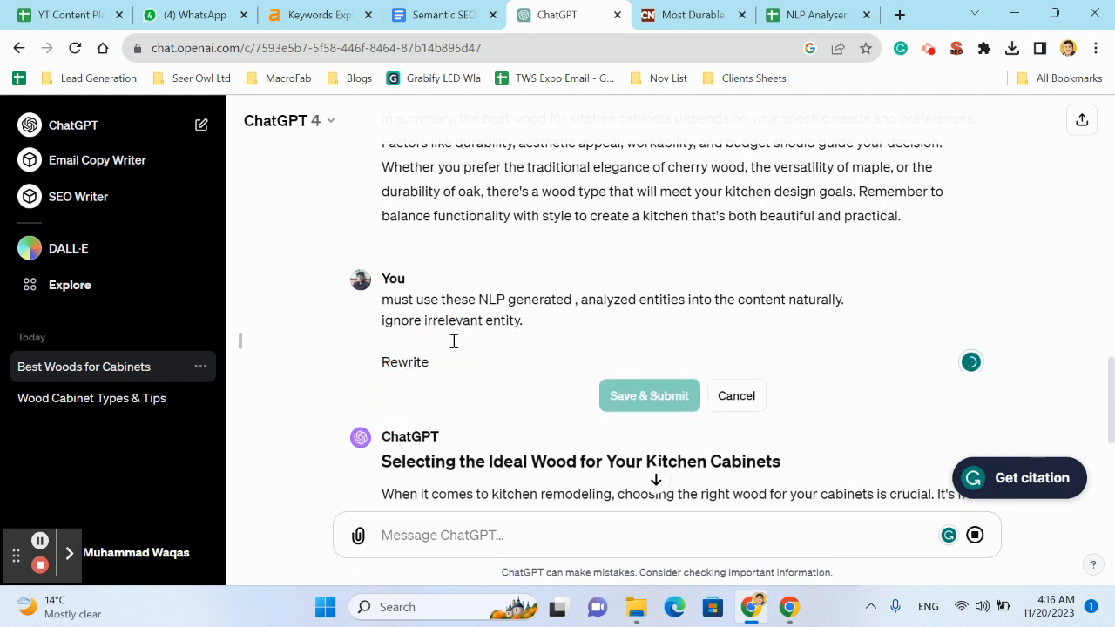
key("Return")
key("Return")
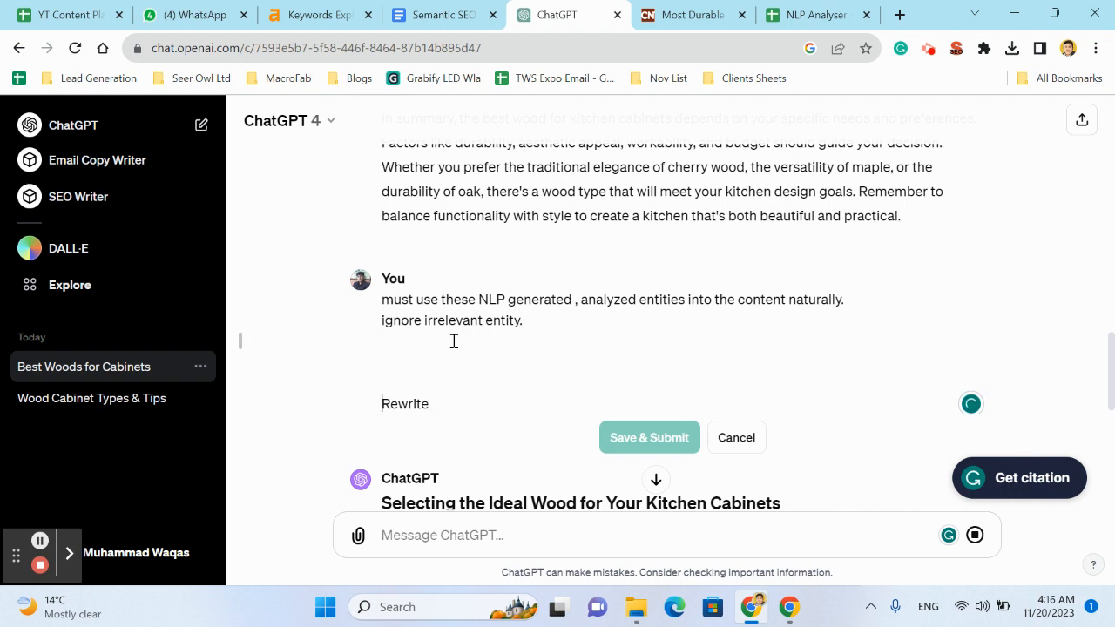
key("BackSpace")
key("BackSpace")
key("Return")
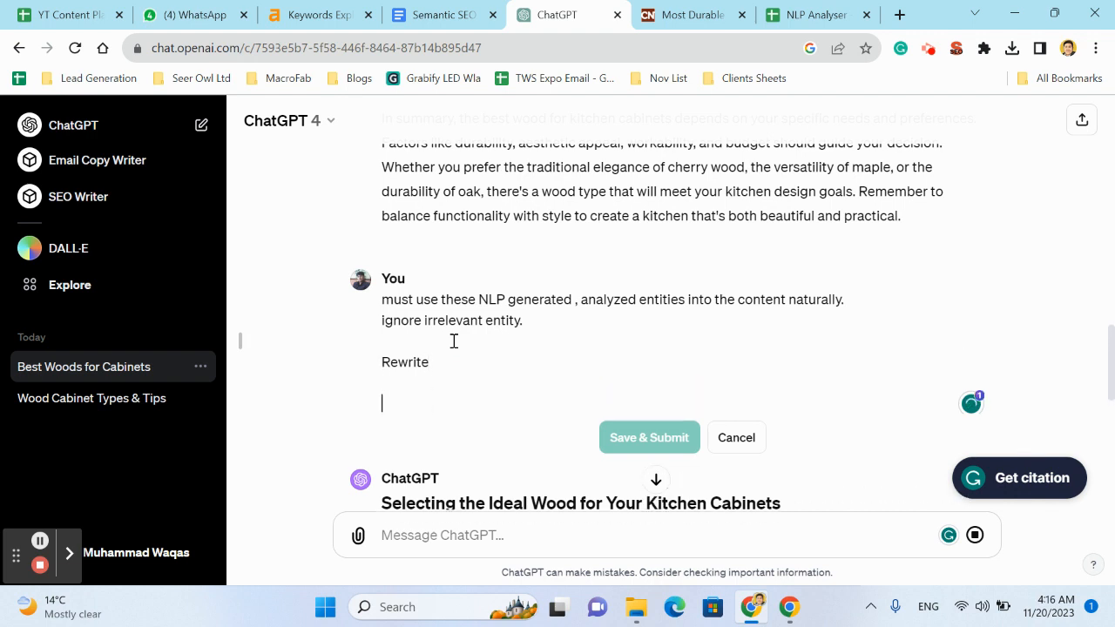
key("Return")
key("ctrl+v")
scroll(454, 341, "down", 4)
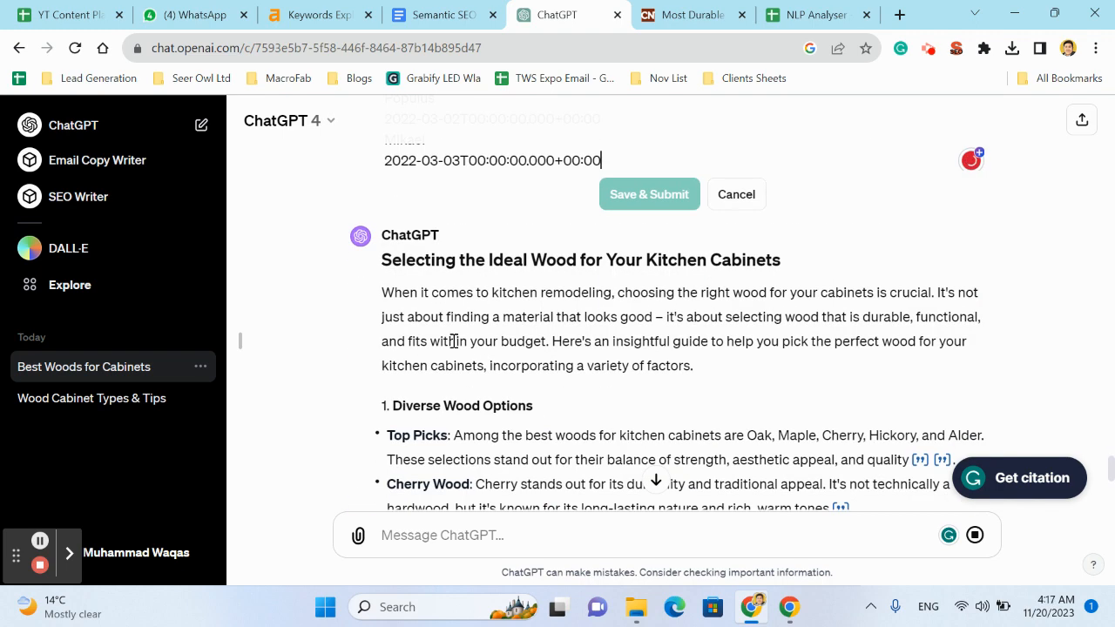
Delete the lines after "Populus" from the pasted entity list, then stop the running response and submit the edited prompt.
scroll(453, 346, "up", 2)
left_click(621, 320)
left_click_drag(621, 319, 374, 278)
key("BackSpace")
key("BackSpace")
key("BackSpace")
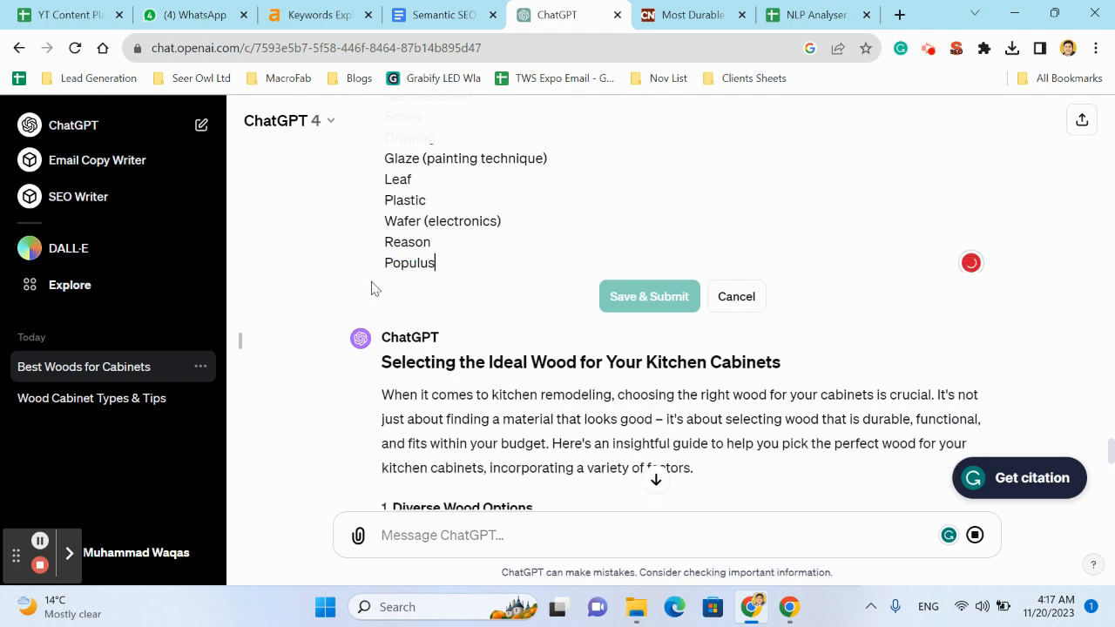
left_click(975, 535)
left_click(671, 296)
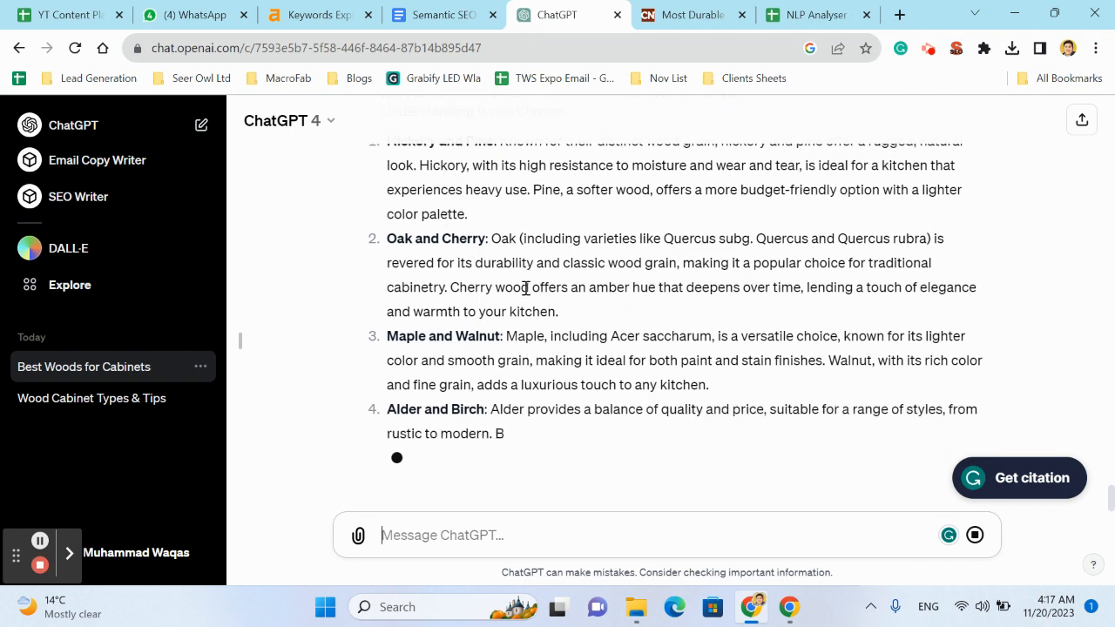
Copy the whole rewritten article from its title, "The Ultimate Guide to Choosing the Right Wood for Kitchen Cabinets in Tucson, Arizona", to the conclusion.
scroll(525, 287, "up", 5)
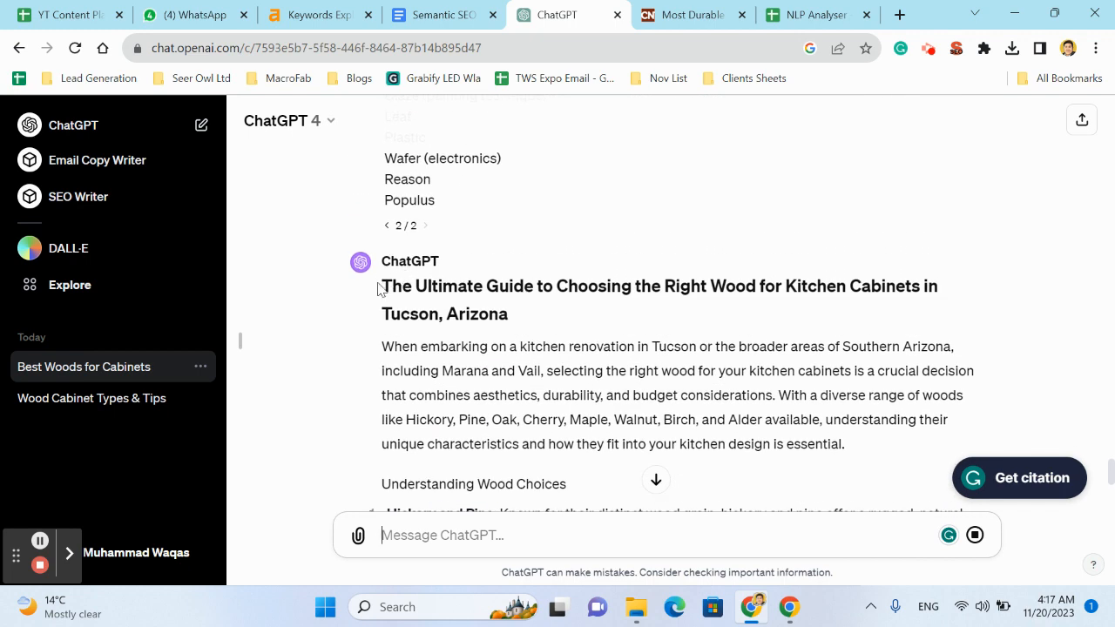
left_click_drag(384, 284, 702, 461)
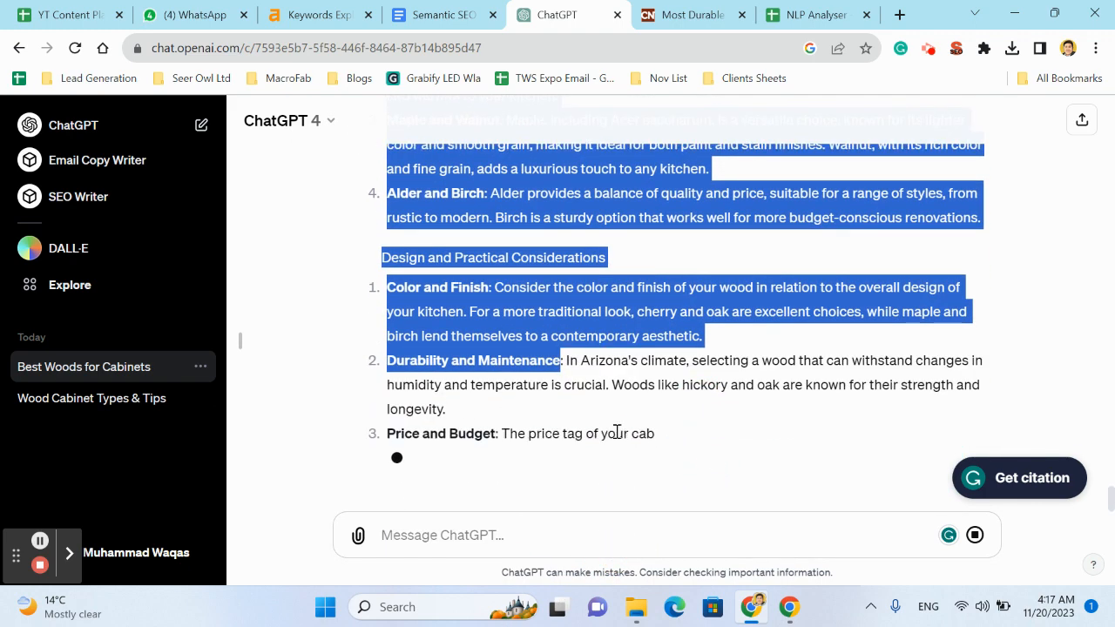
left_click_drag(598, 419, 598, 413)
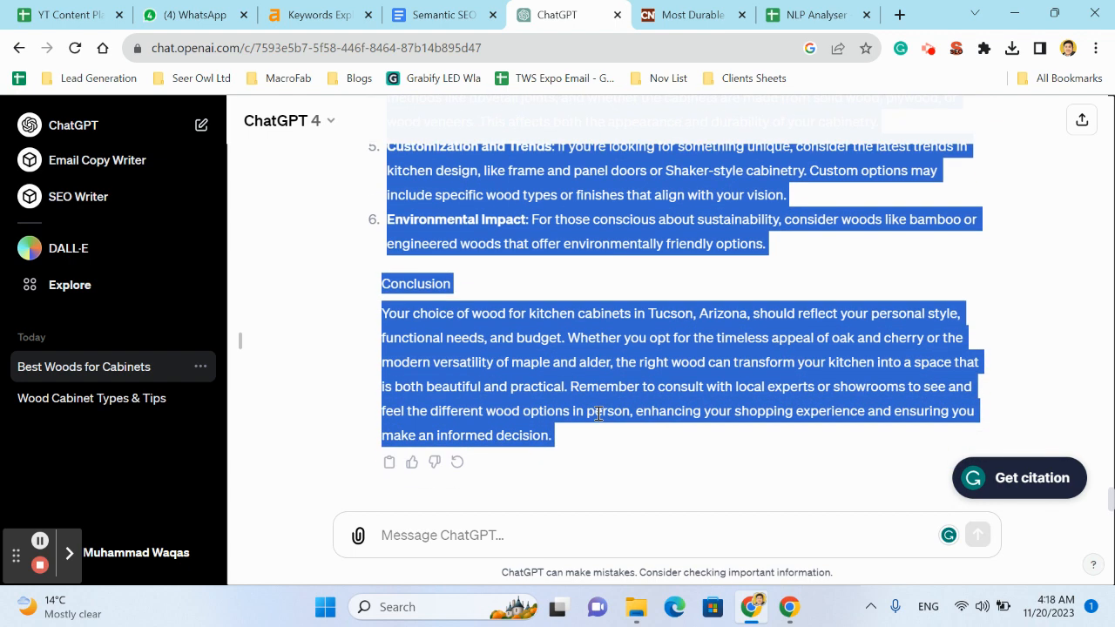
Replace the article in A9:C27 of the NLP Analyser sheet with the rewritten one and run the Count Entities script.
left_click(809, 7)
scroll(461, 270, "up", 20)
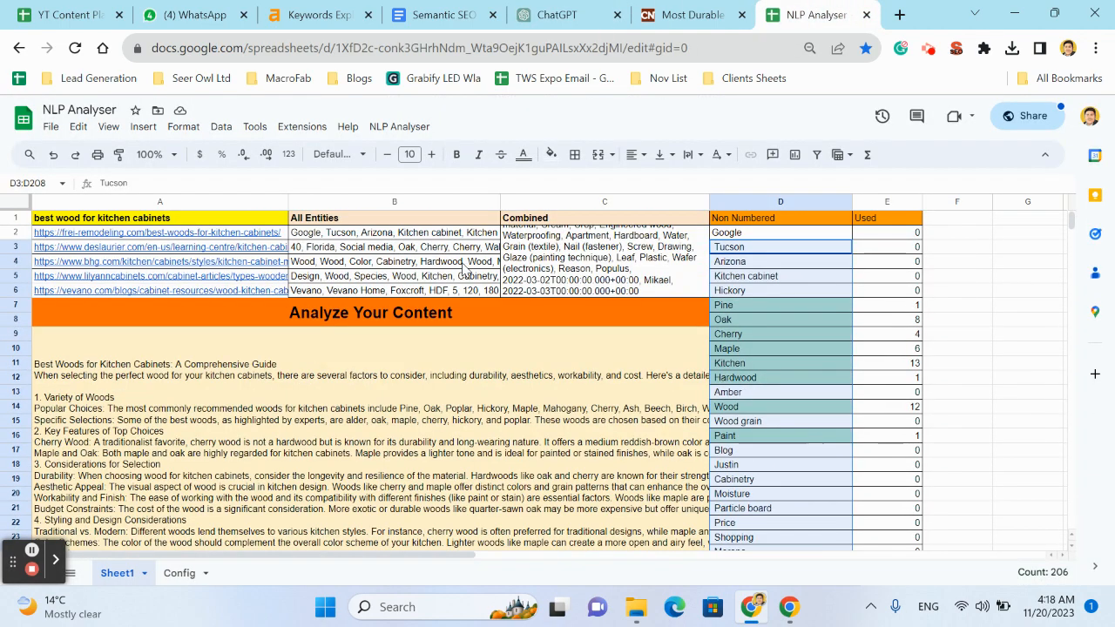
double_click(367, 398)
key("ctrl+a")
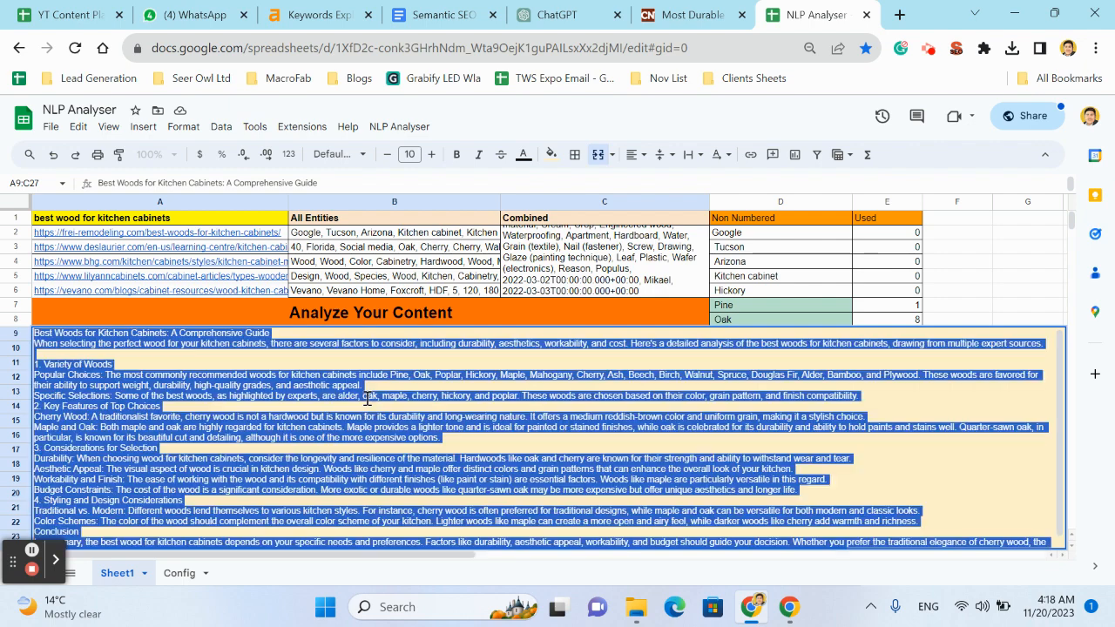
key("ctrl+v")
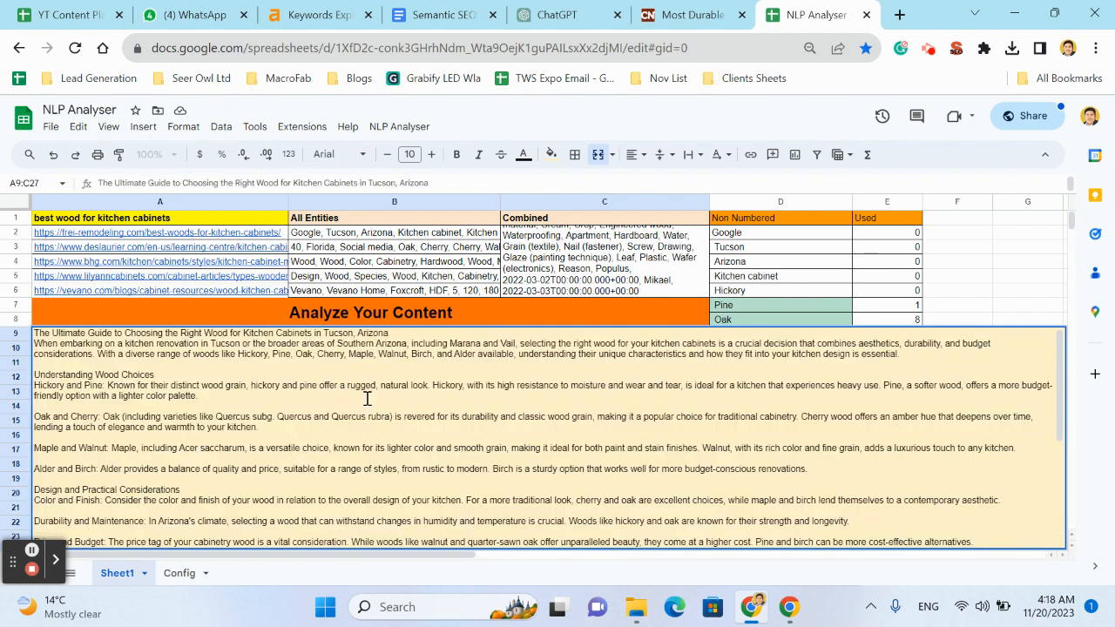
left_click(1022, 294)
left_click(384, 128)
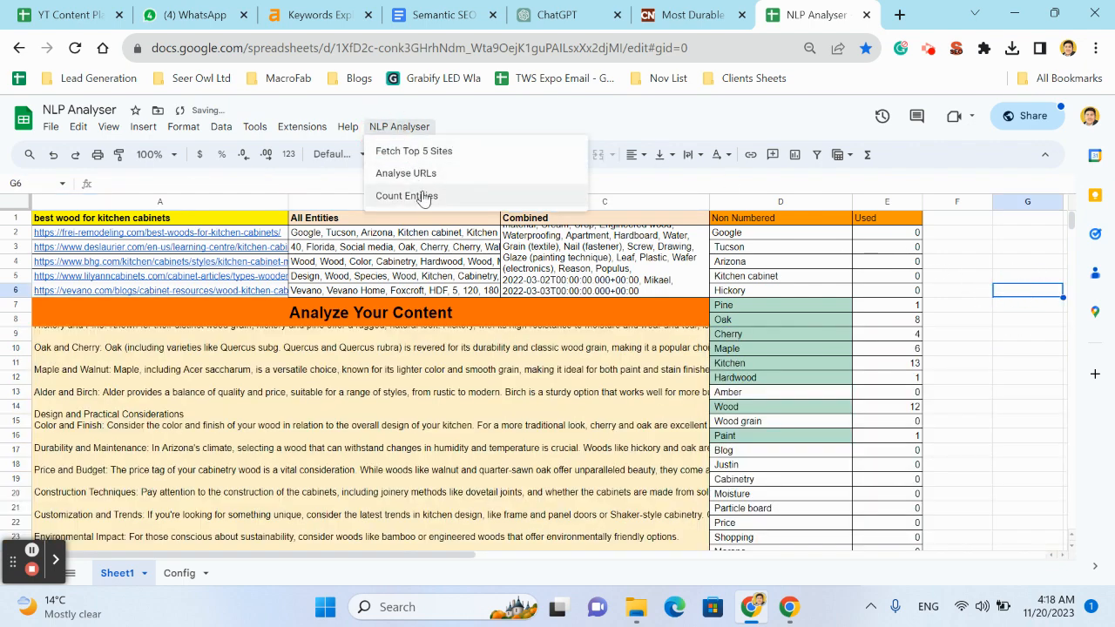
left_click(443, 199)
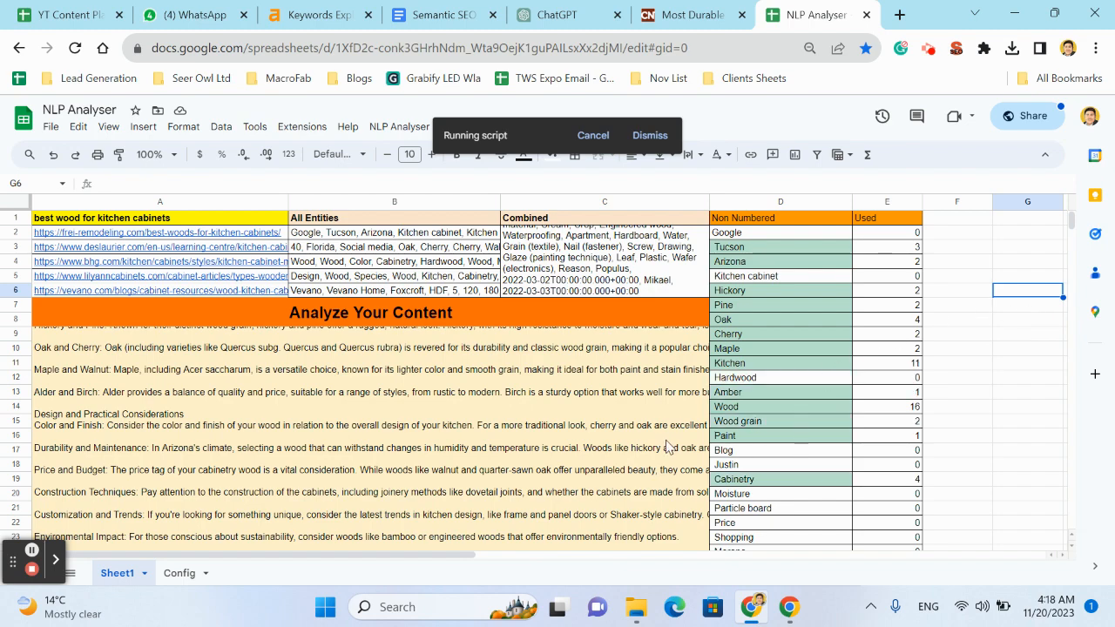
Review which entities in column D are highlighted for the rewritten article and their Used counts in column E, down to the list's end.
scroll(667, 446, "down", 1)
scroll(706, 440, "down", 2)
scroll(750, 418, "down", 5)
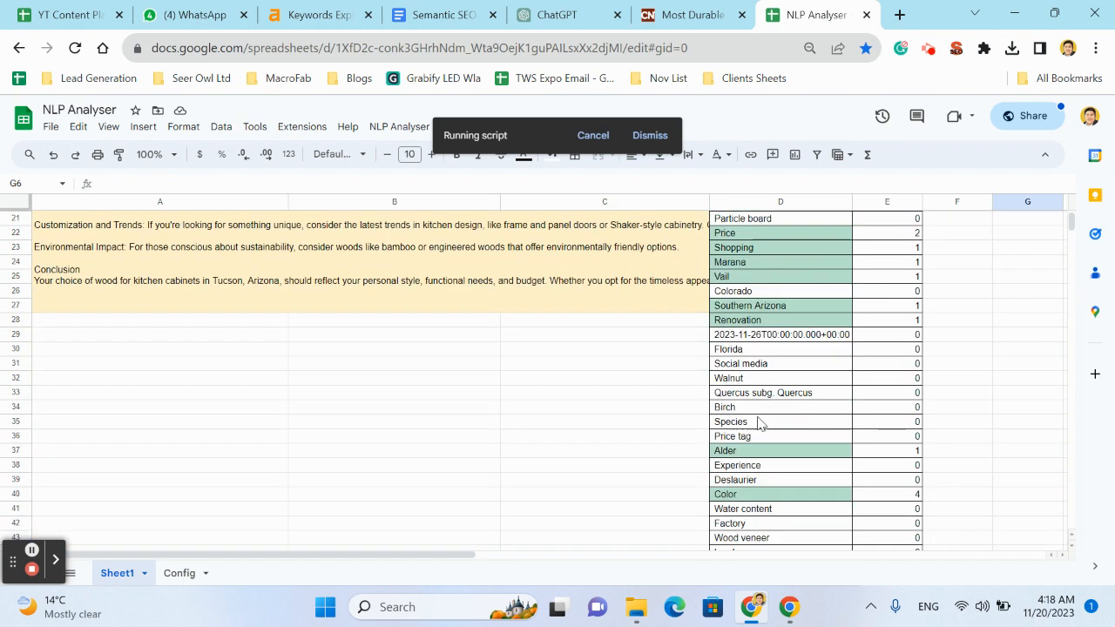
scroll(771, 471, "down", 4)
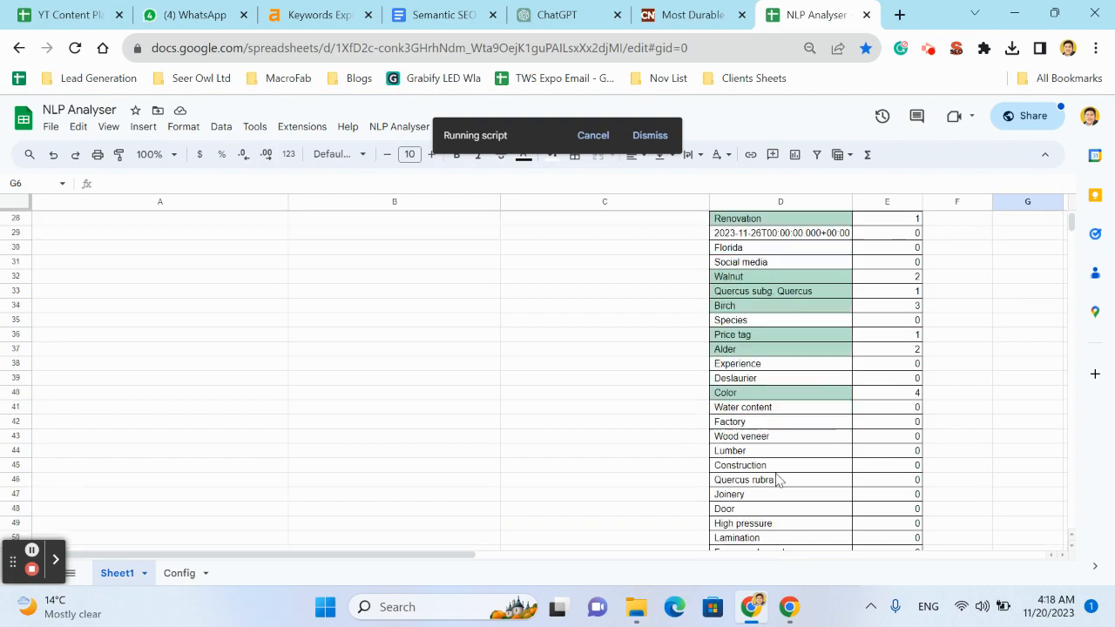
scroll(808, 405, "down", 15)
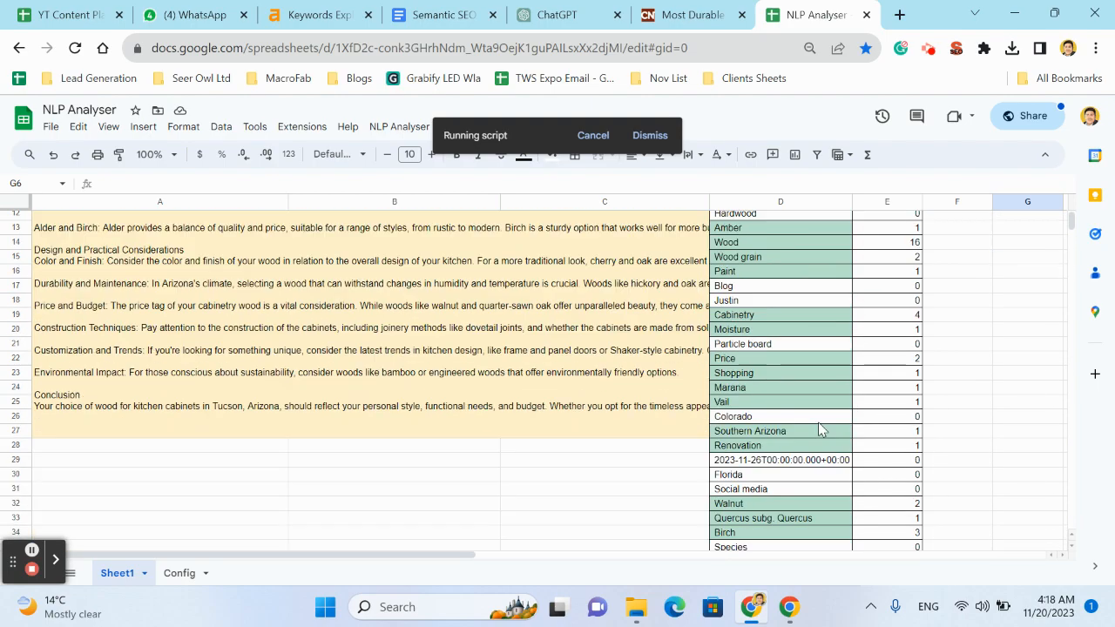
scroll(819, 426, "down", 3)
scroll(818, 427, "up", 11)
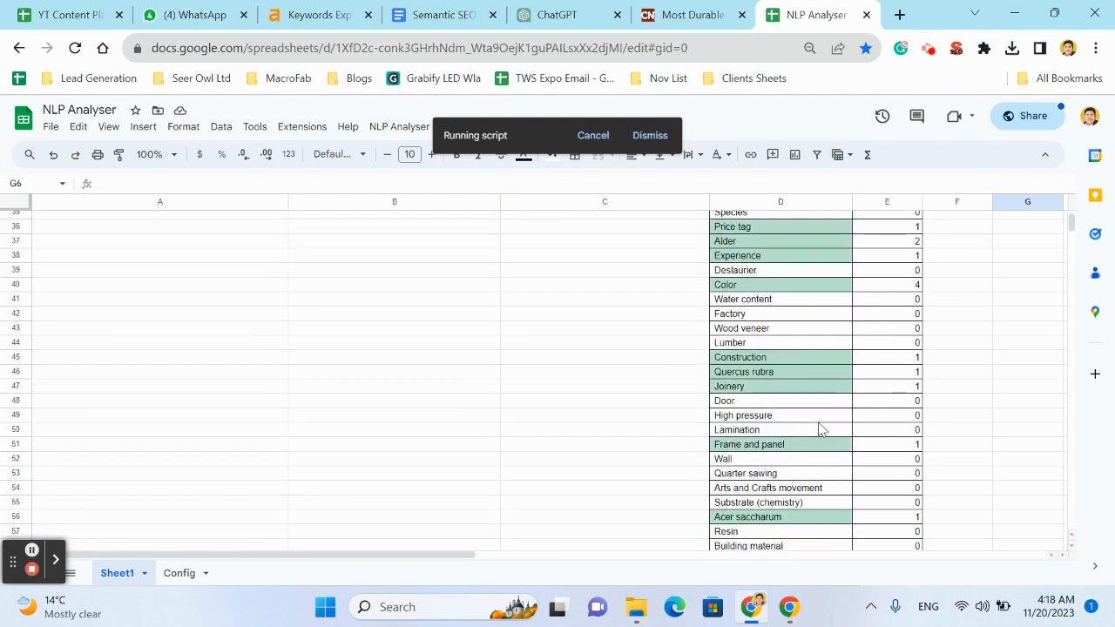
scroll(753, 313, "up", 9)
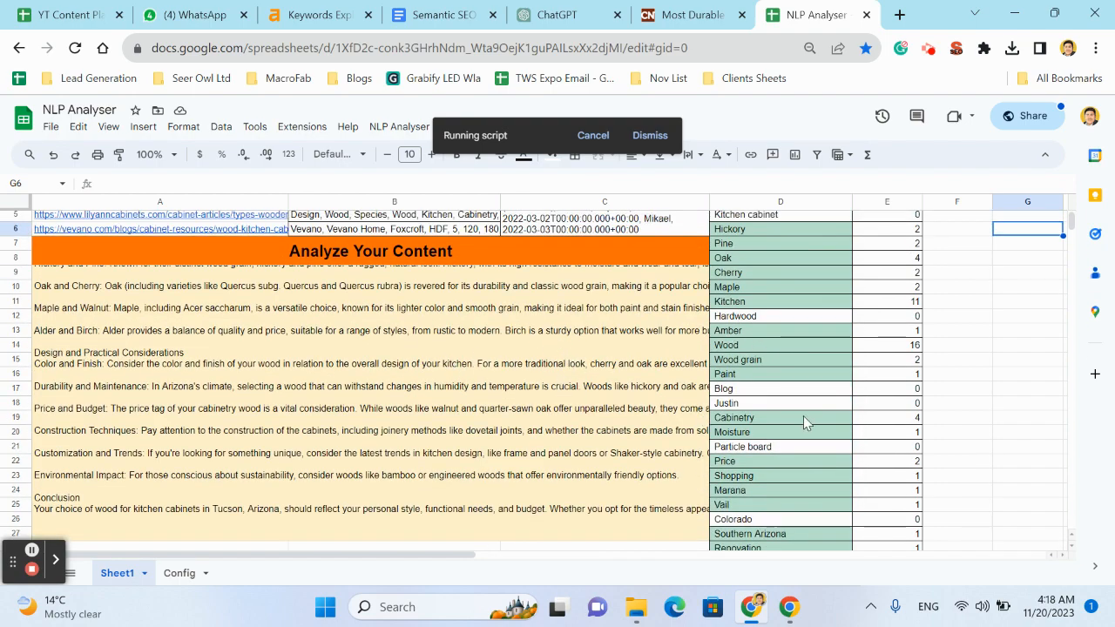
scroll(803, 418, "down", 16)
scroll(803, 422, "up", 5)
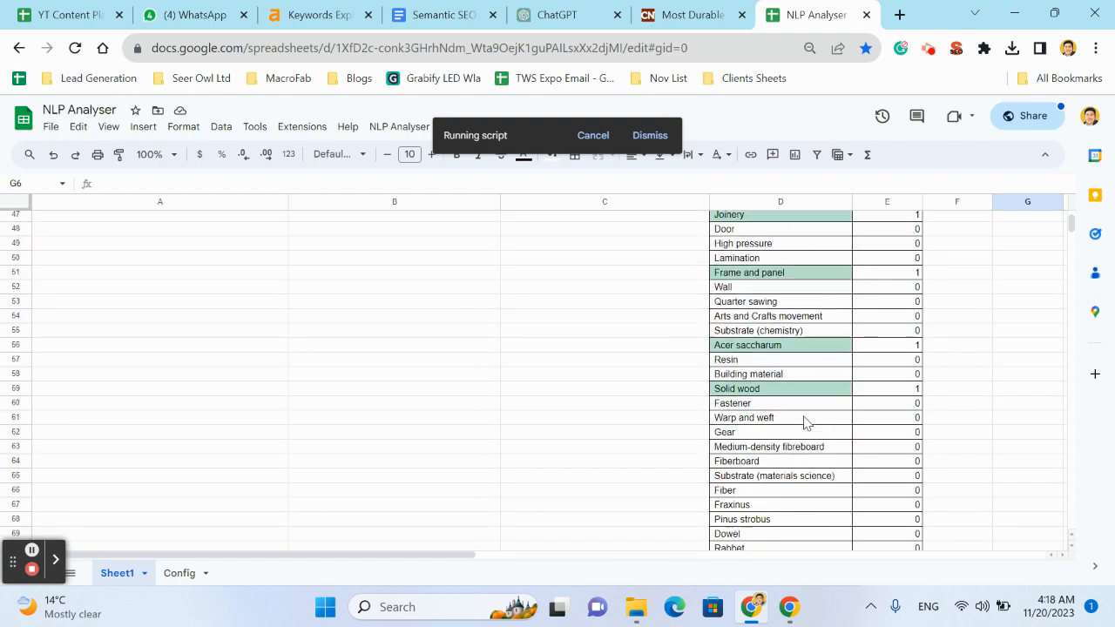
scroll(803, 422, "down", 11)
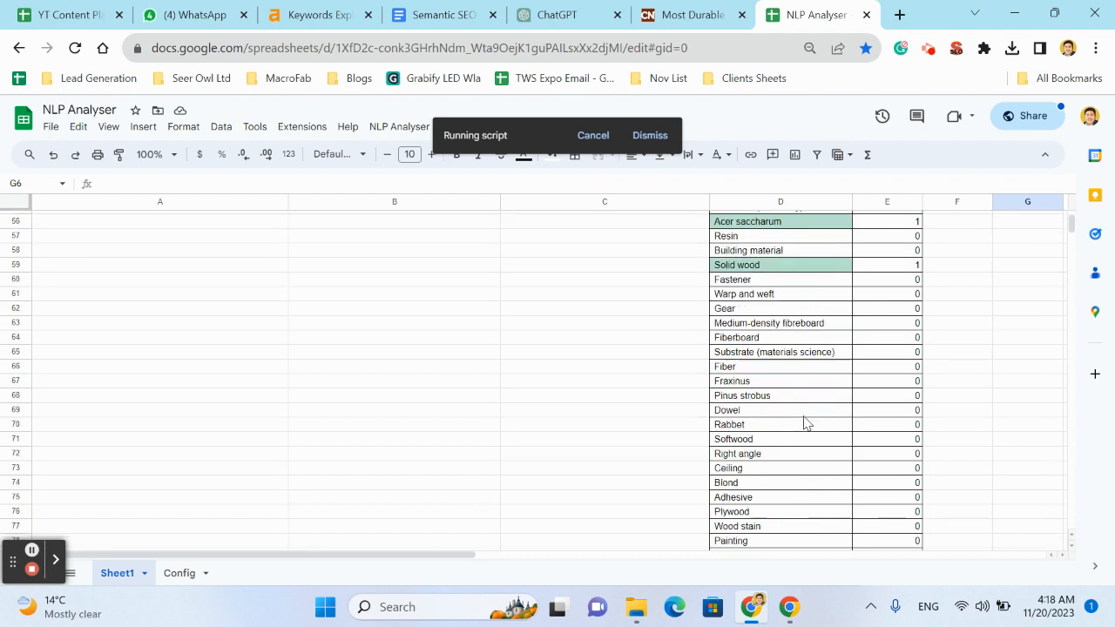
scroll(756, 398, "down", 12)
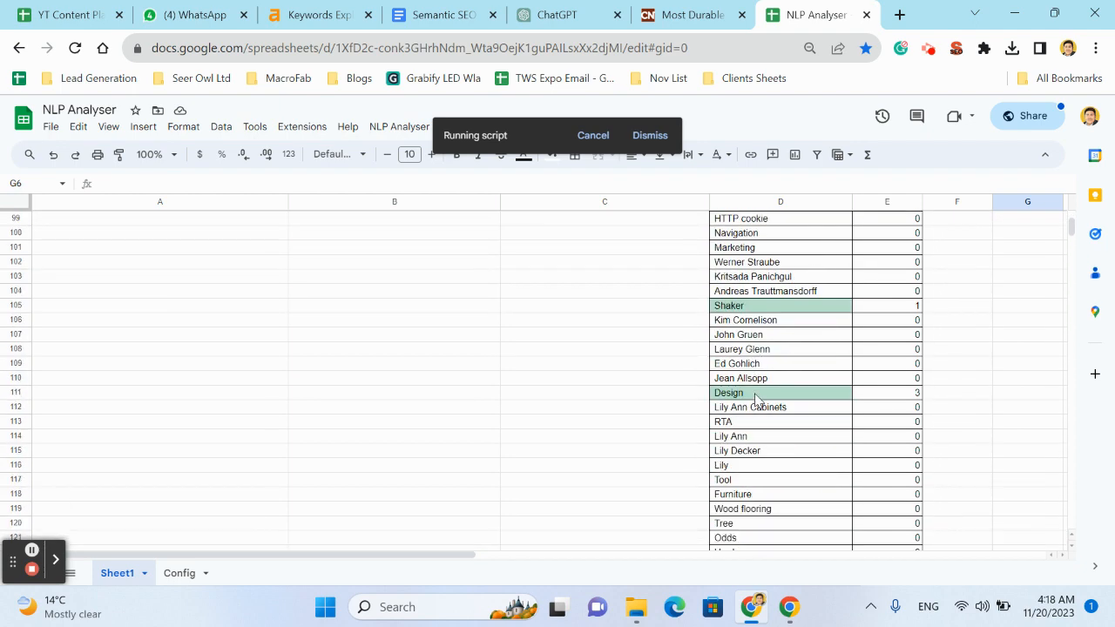
scroll(778, 499, "down", 6)
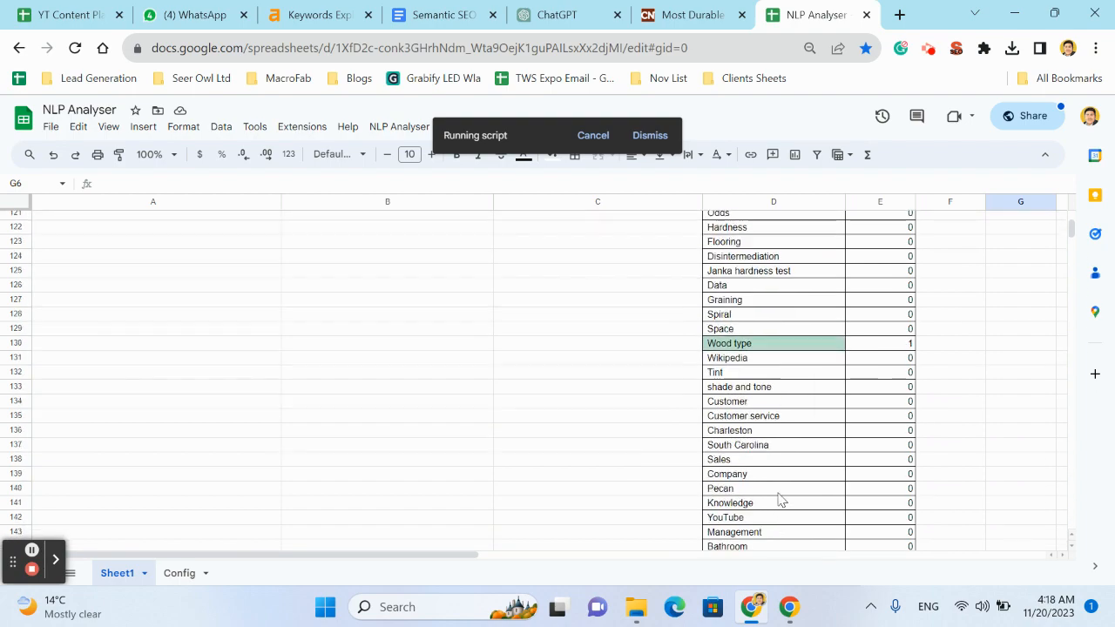
scroll(775, 399, "down", 20)
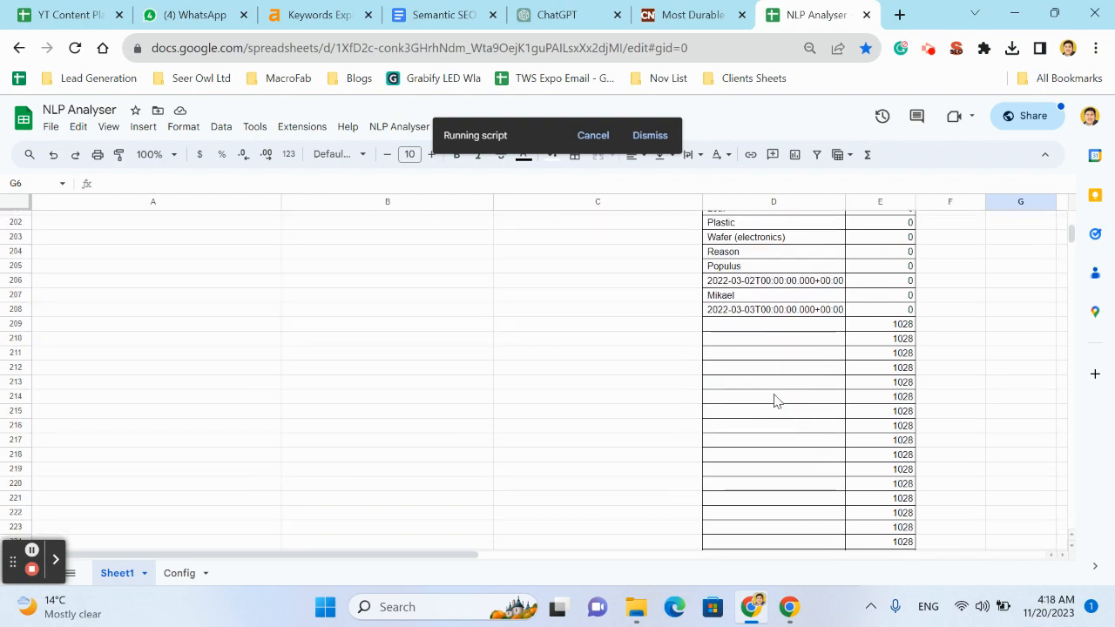
scroll(776, 400, "up", 20)
scroll(775, 399, "up", 20)
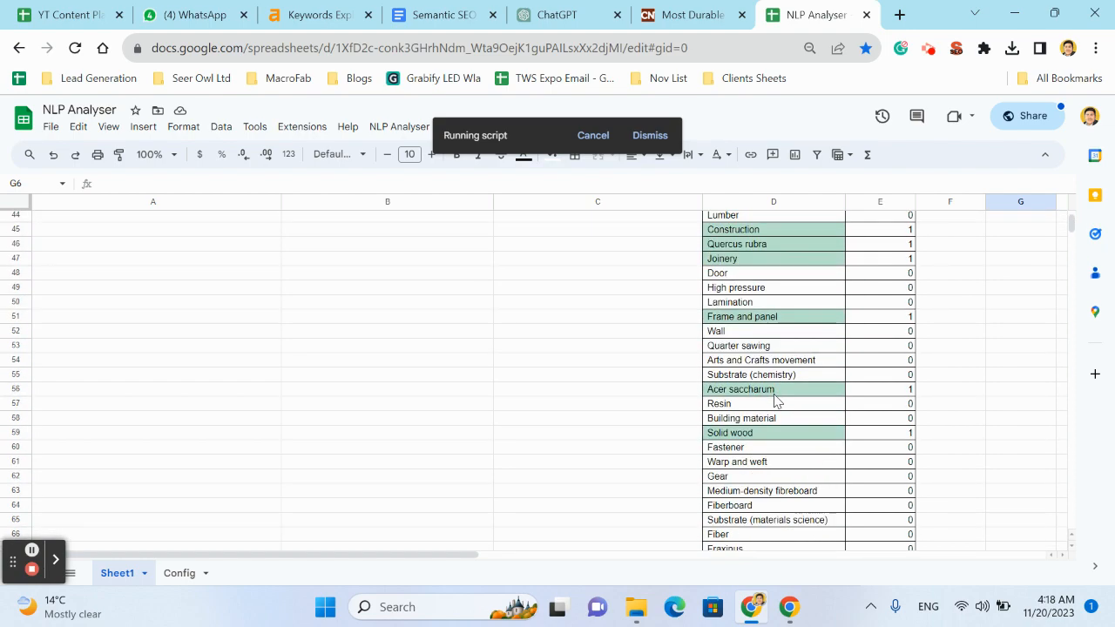